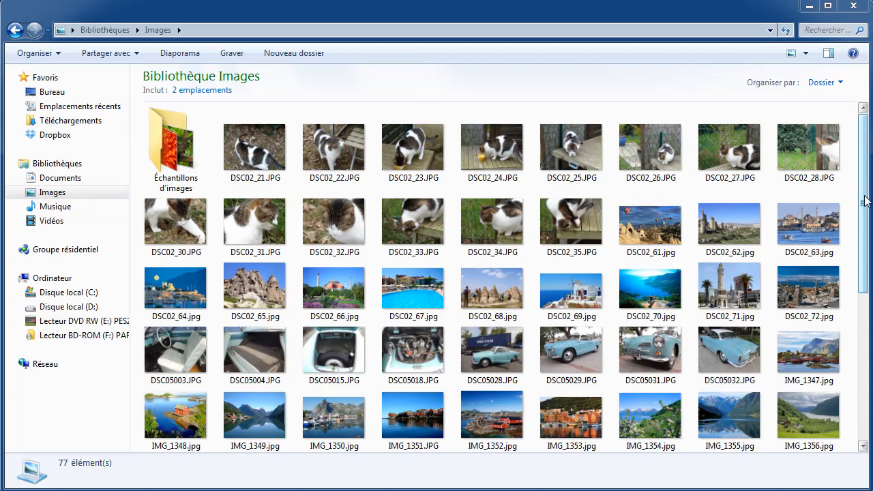
Create a folder named "voiture de collection" in the Images library
mouse_move(865, 201)
mouse_down()
mouse_move(867, 361)
mouse_move(868, 192)
mouse_up()
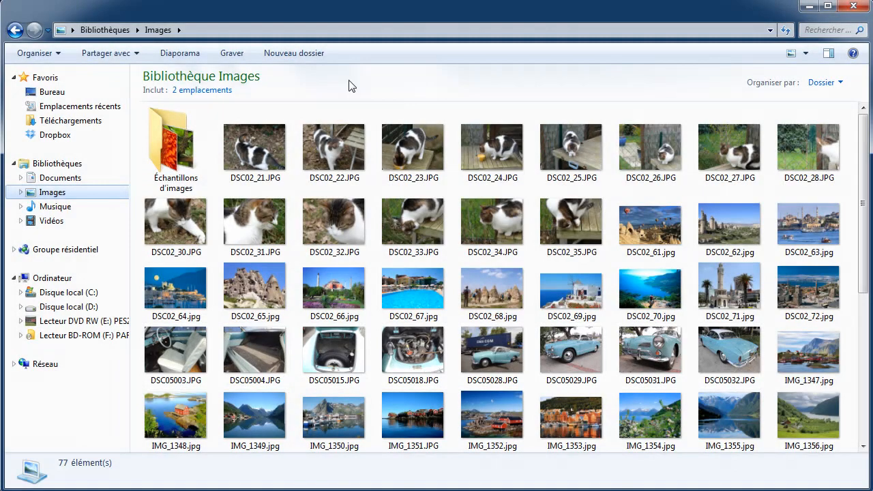
click(288, 54)
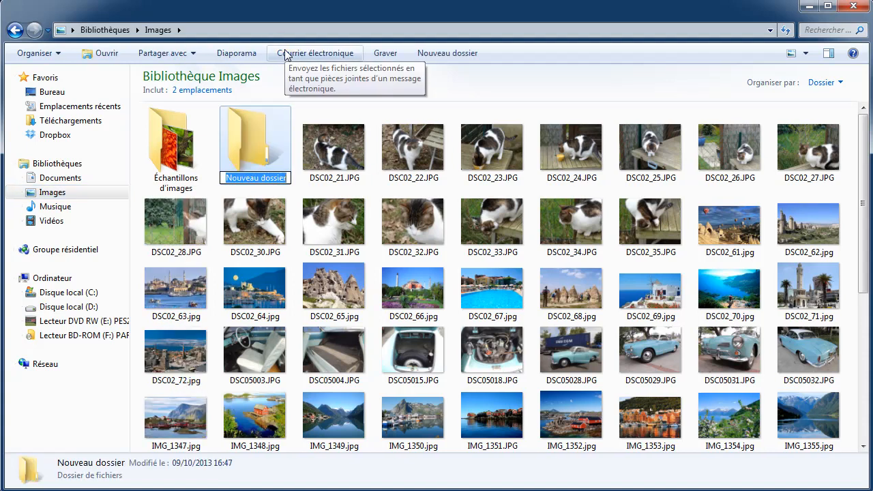
text(voiture)
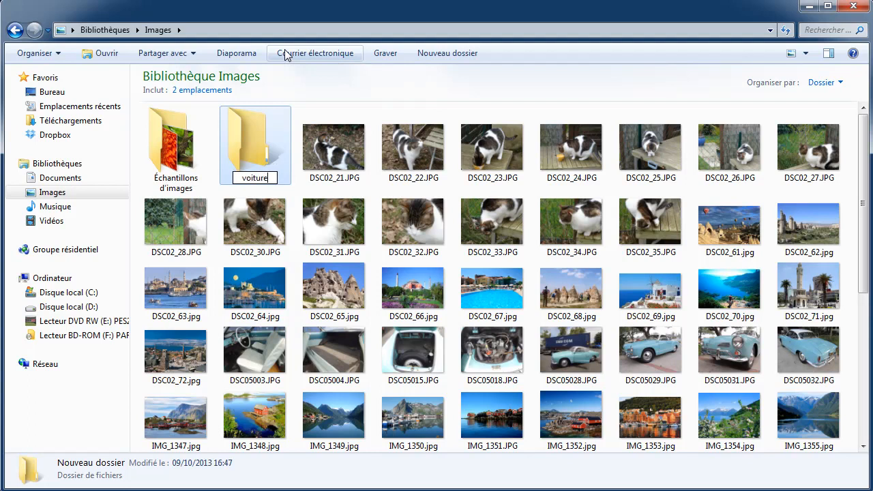
text( de collection)
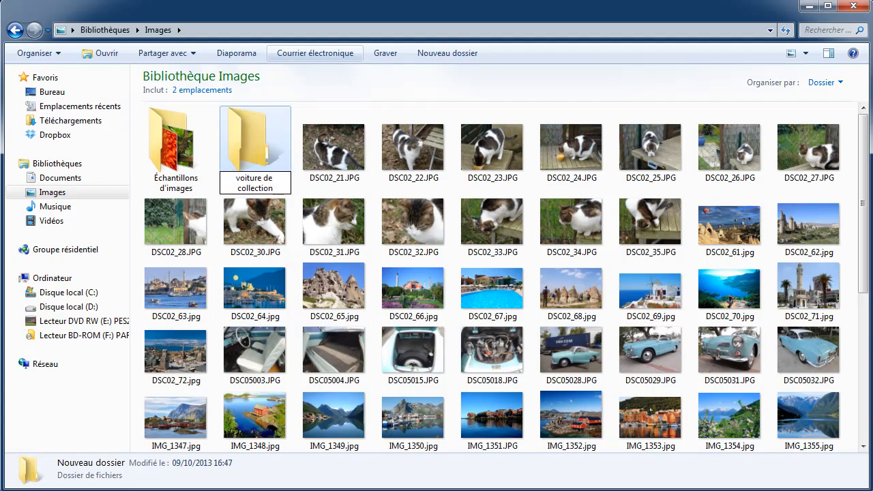
key(Return)
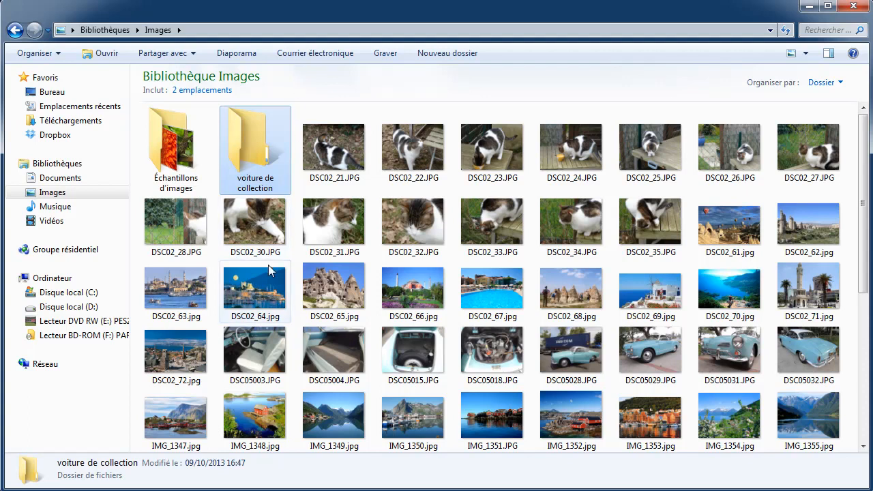
Move the car photos DSC05003.JPG through DSC05032.JPG into the "voiture de collection" folder, check its contents and return to the Images library
click(248, 345)
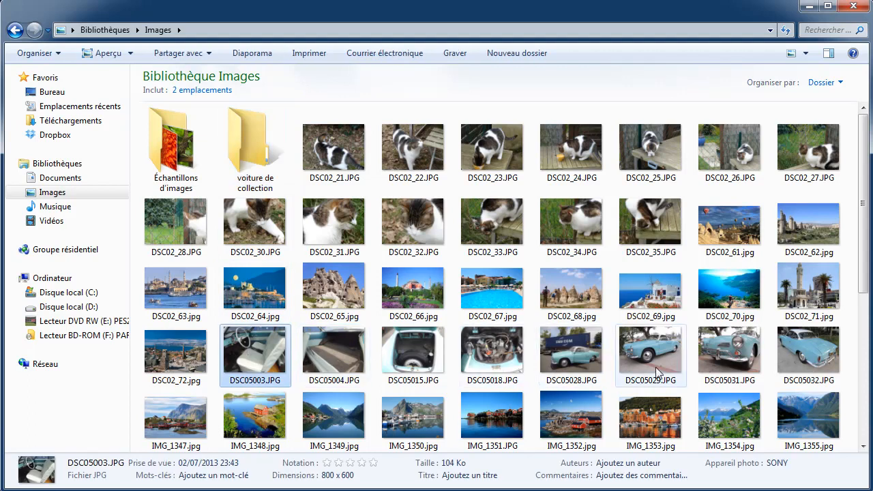
shift+click(788, 354)
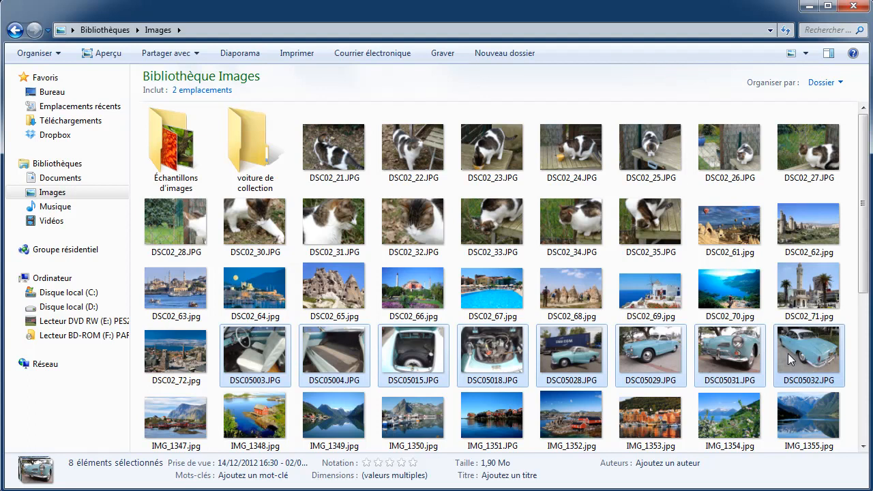
drag(788, 354, 260, 170)
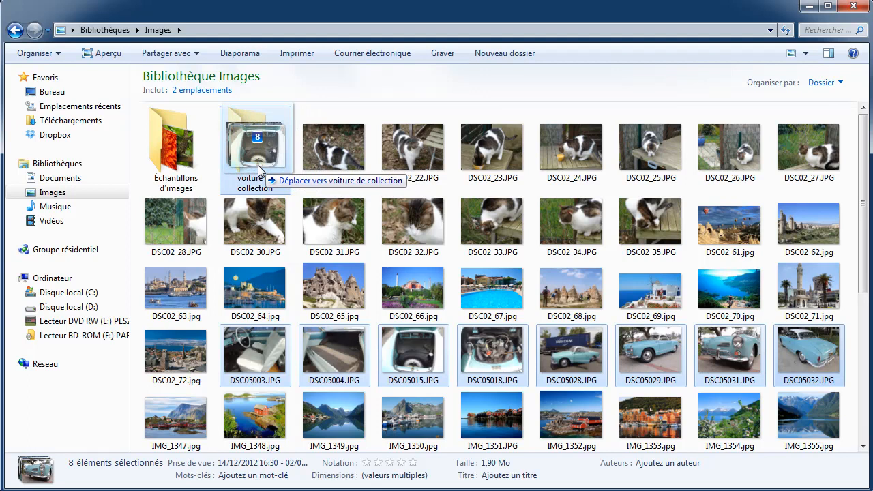
drag(259, 170, 259, 171)
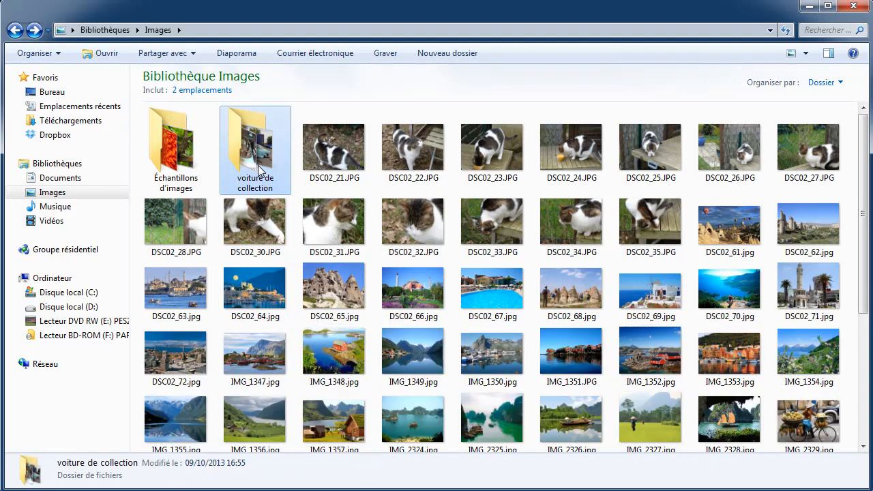
double_click(259, 170)
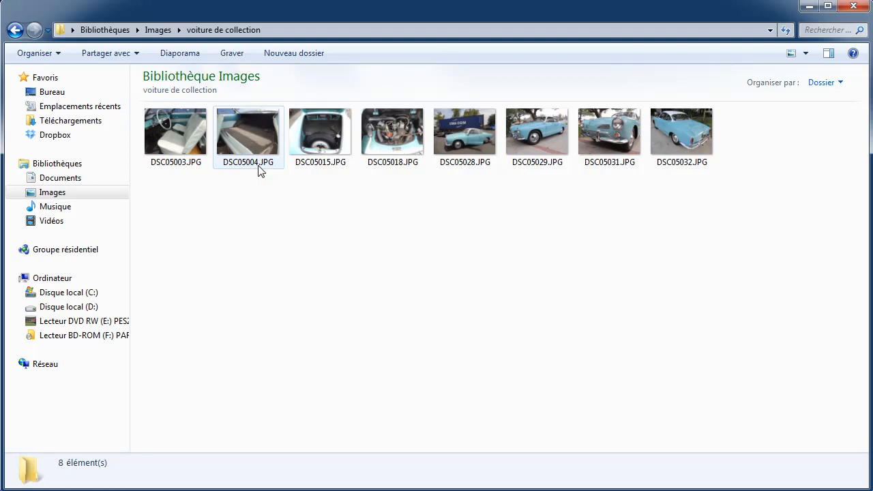
click(15, 32)
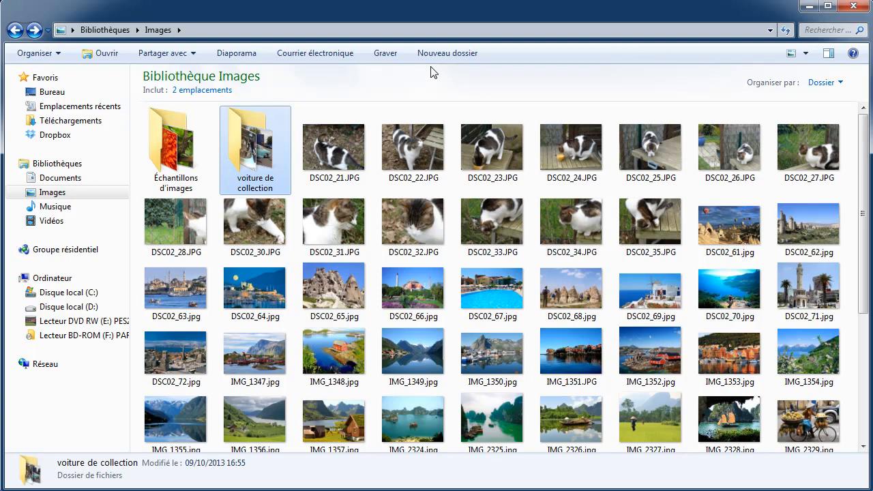
Create another folder in the Images library and name it "mon chat Gribouille"
click(446, 57)
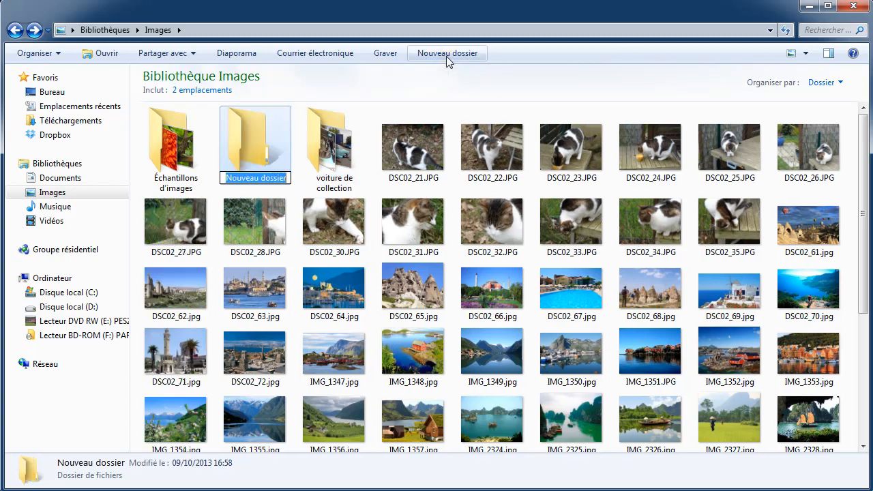
text(mon ch)
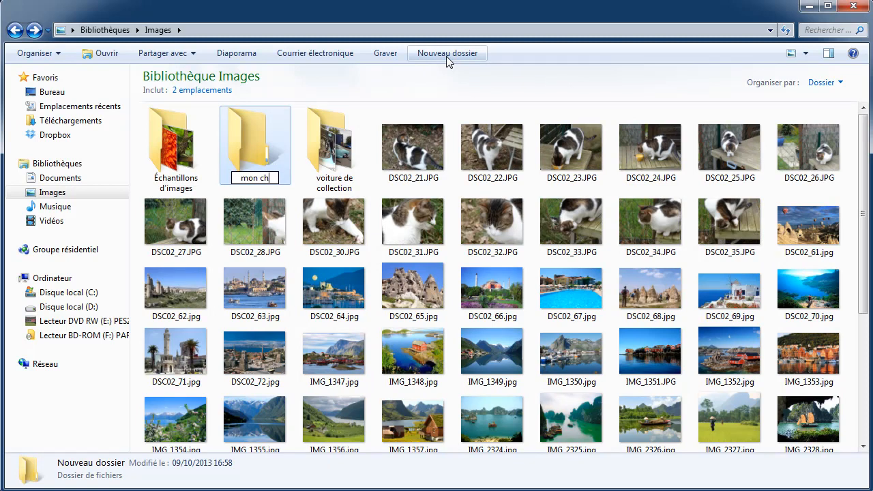
text(at Gri)
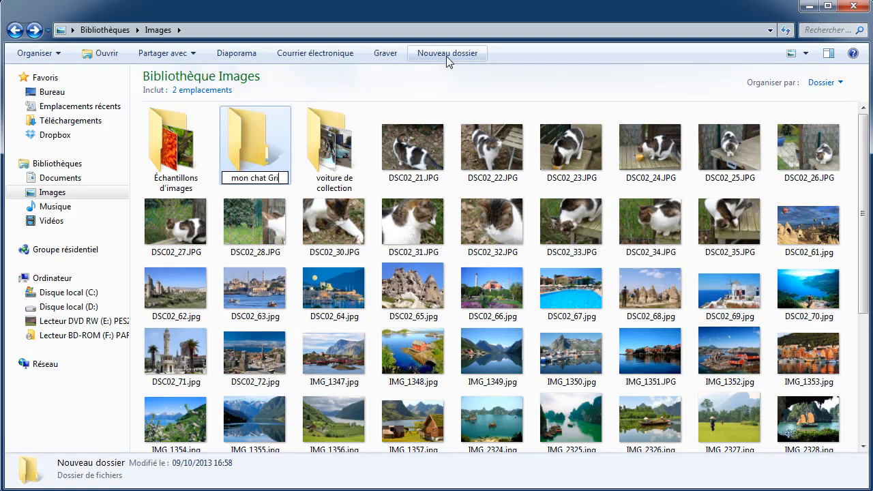
text(bouille)
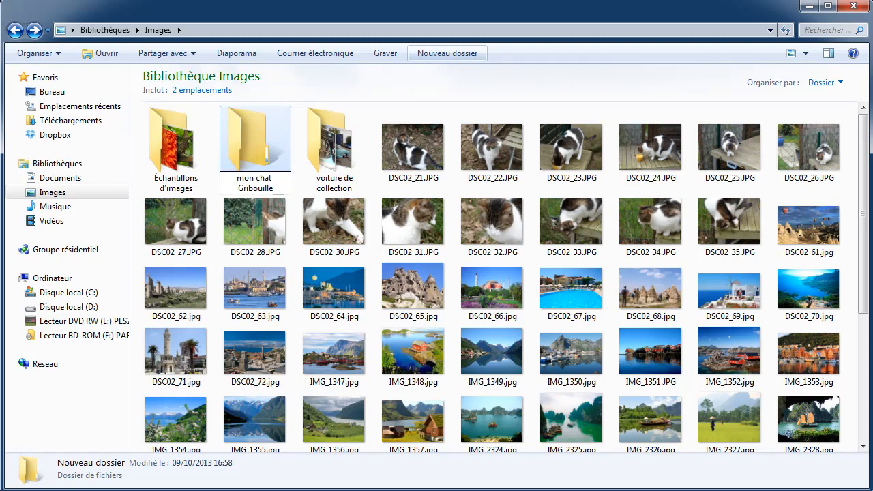
key(Return)
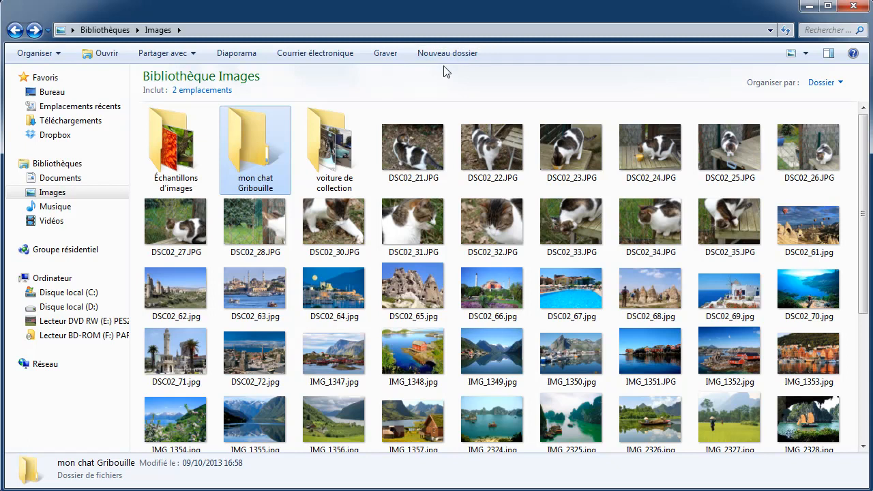
Cut the cat photos DSC02_21.JPG through DSC02_35.JPG and paste them into the "mon chat Gribouille" folder
click(423, 133)
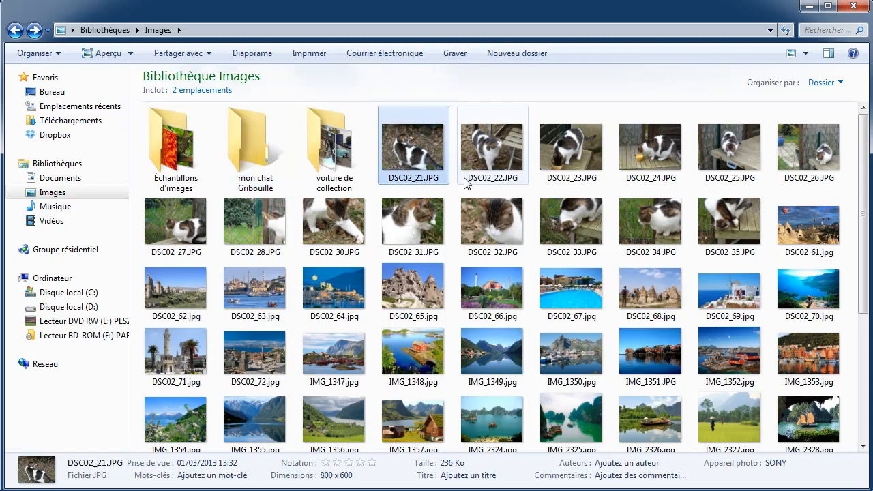
shift+click(713, 218)
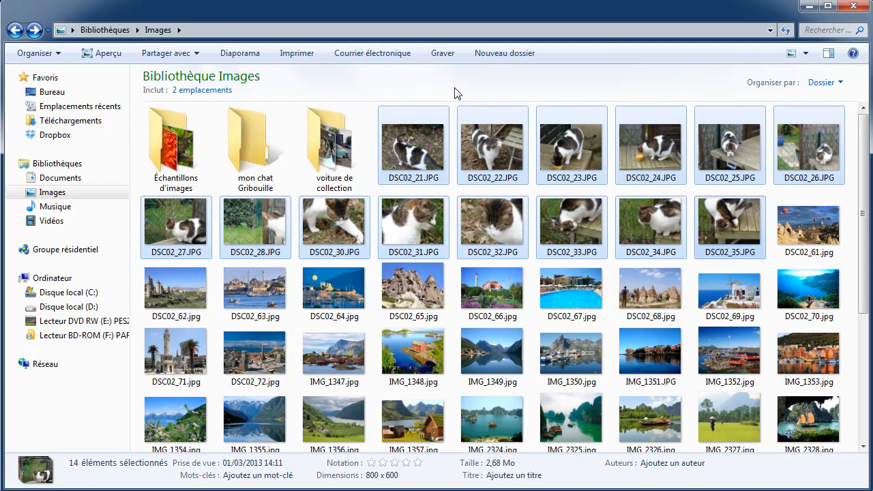
click(51, 60)
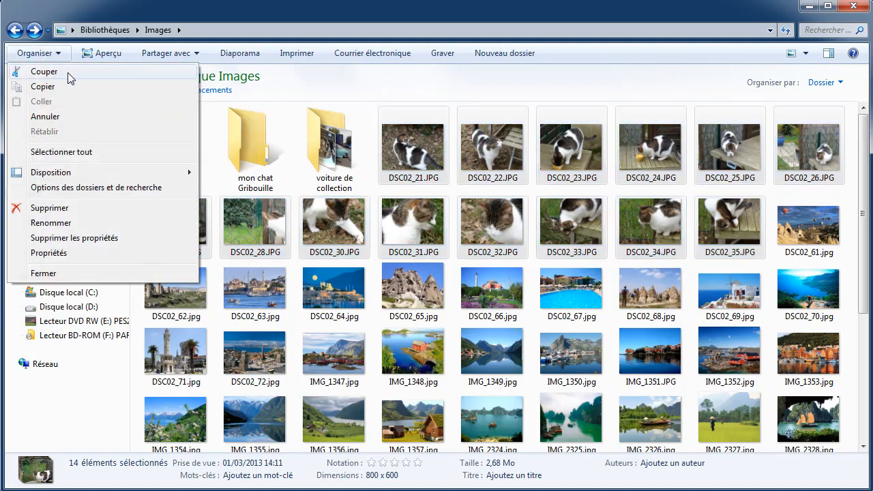
click(68, 73)
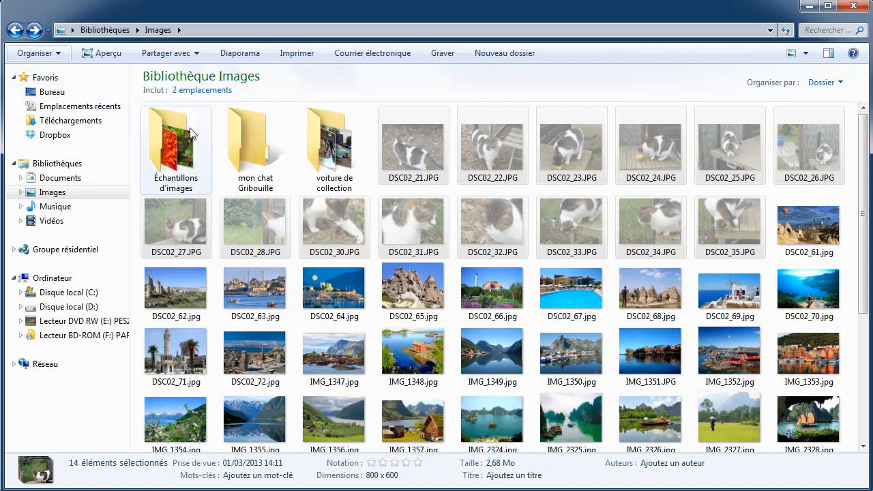
double_click(241, 142)
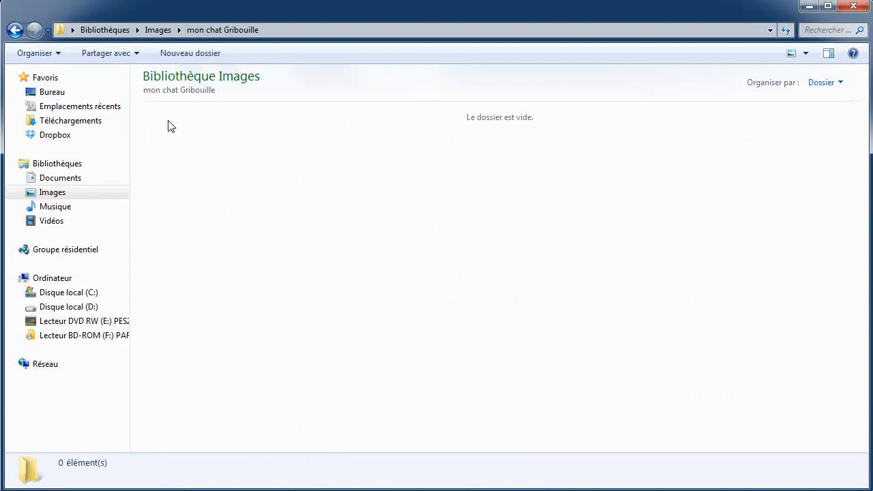
click(53, 57)
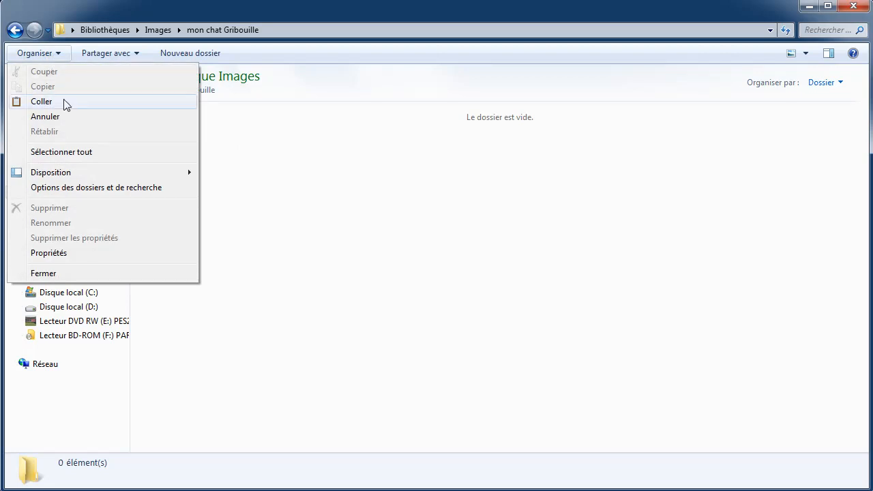
click(40, 101)
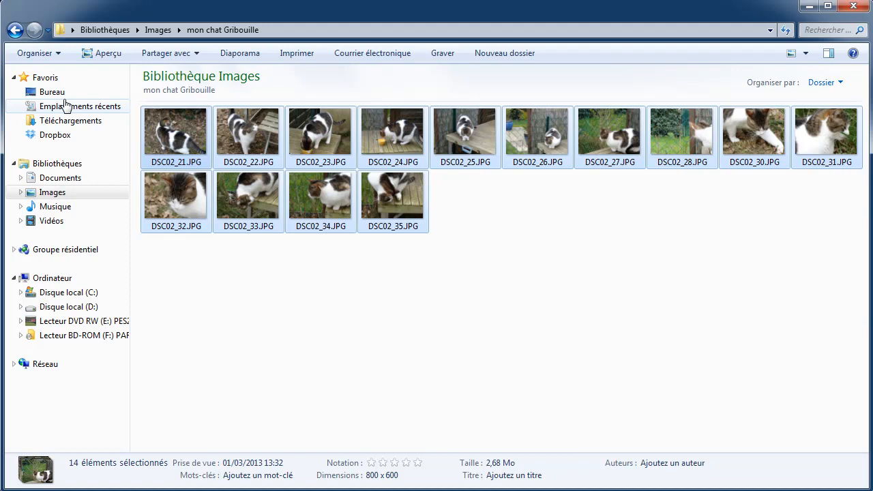
Return to the Images library and create a folder named "mes voyages"
click(15, 31)
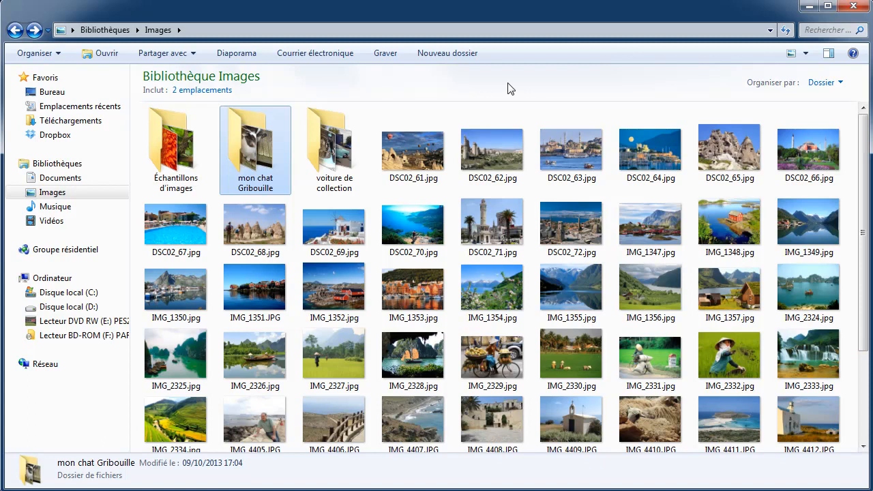
click(446, 57)
text(mes voyages)
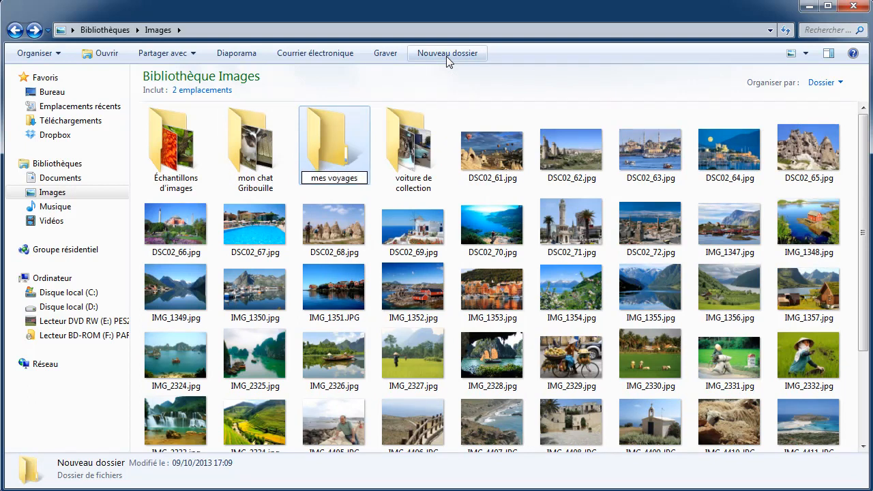
key(Return)
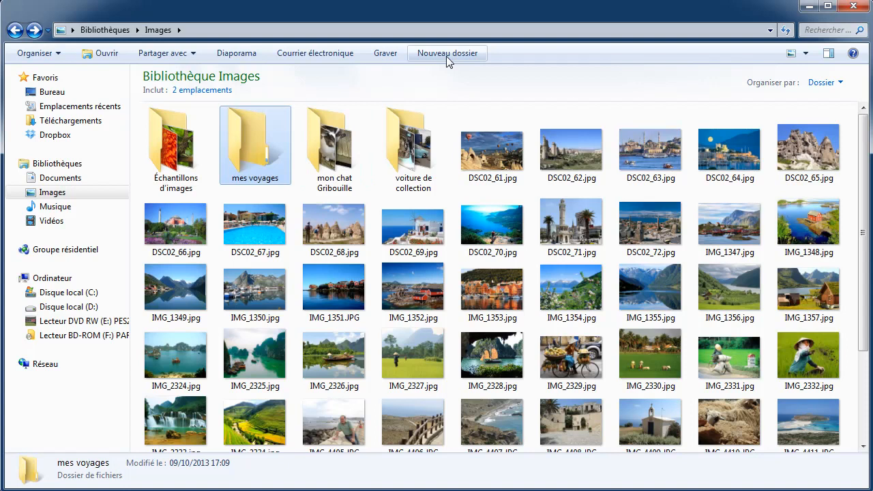
Create two subfolders named 2012 and 2013 inside the "mes voyages" folder
double_click(275, 131)
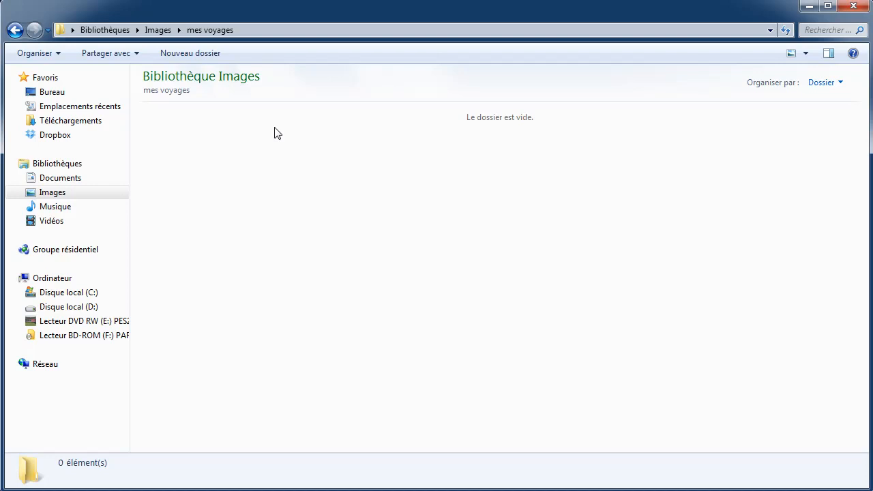
click(213, 53)
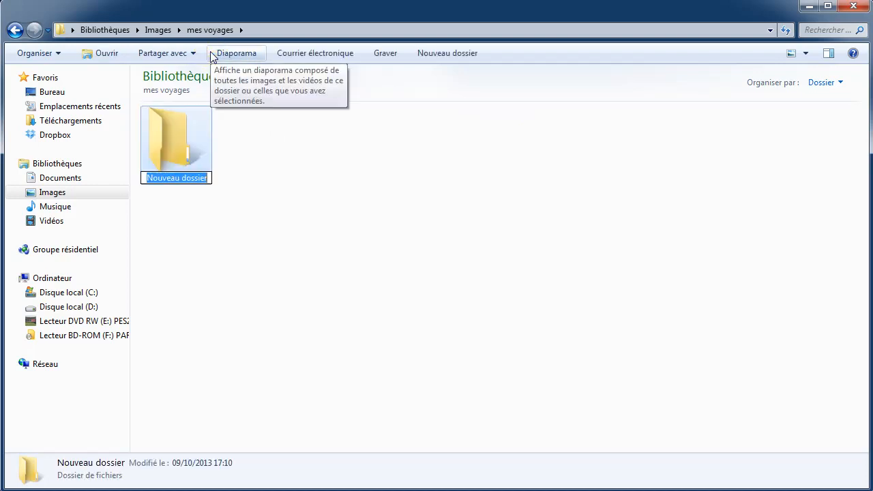
text(2012)
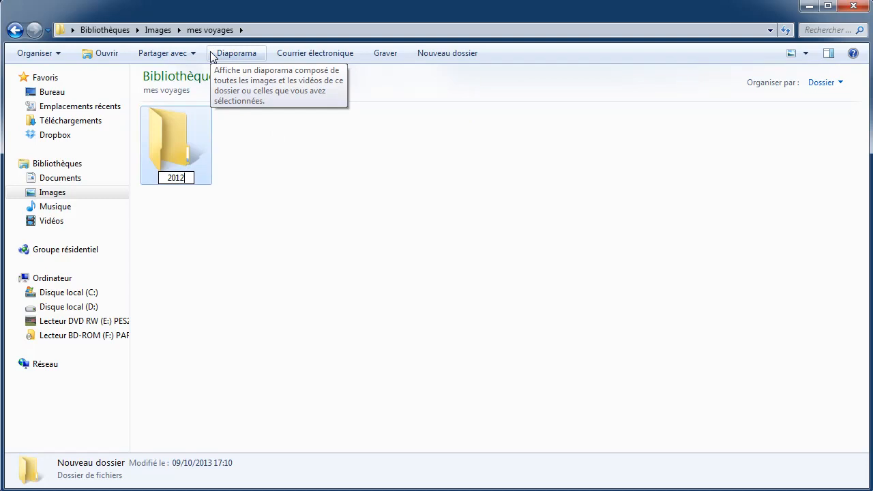
key(Return)
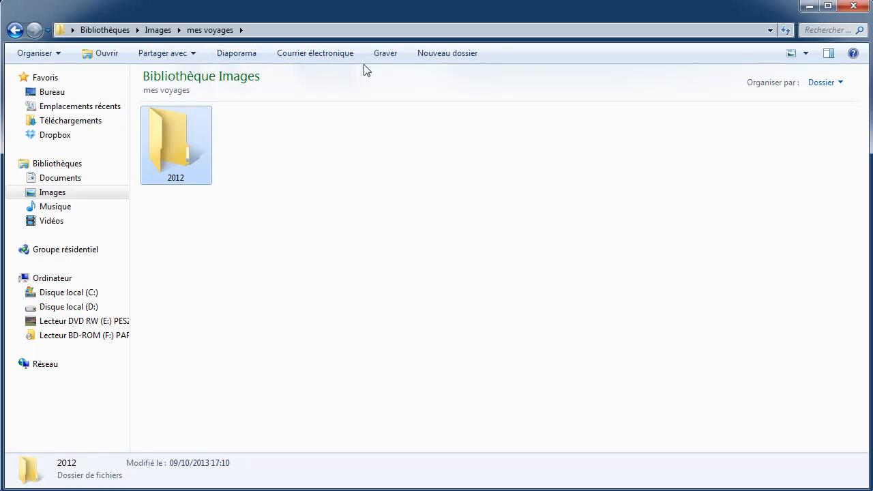
click(423, 59)
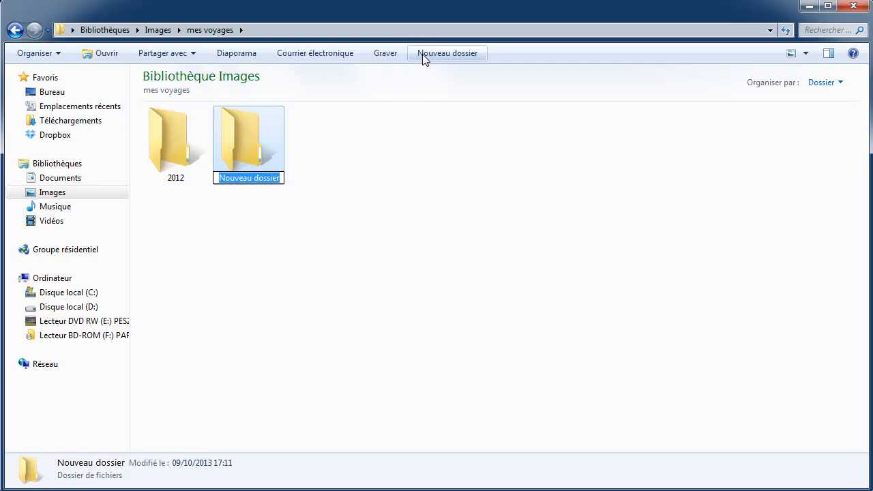
text(2013)
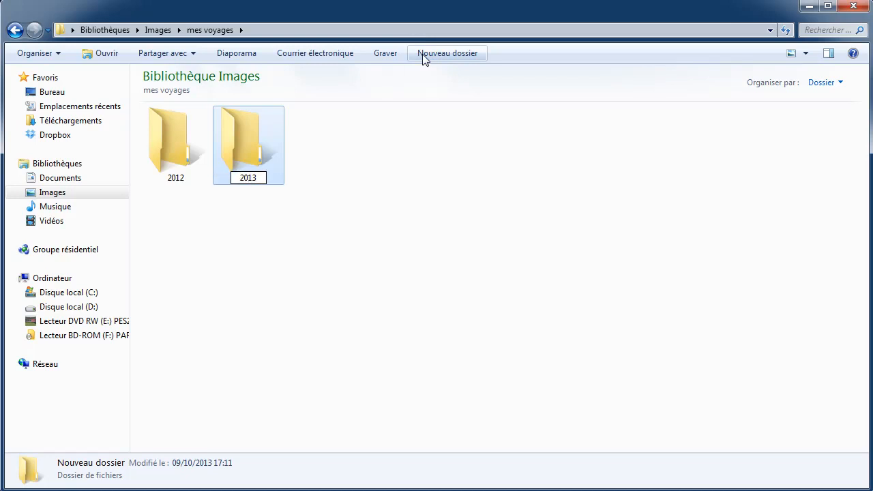
key(Return)
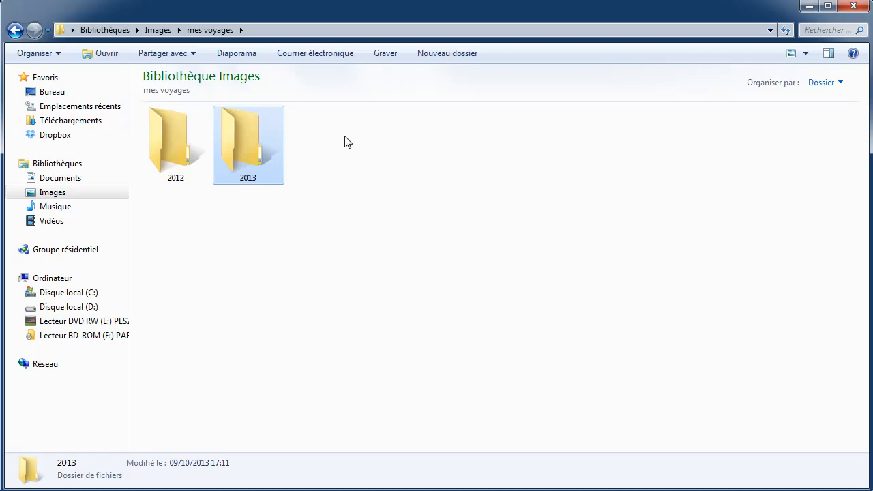
Create three subfolders named Crète, Bolivie and Vietnam inside the 2012 folder
double_click(164, 146)
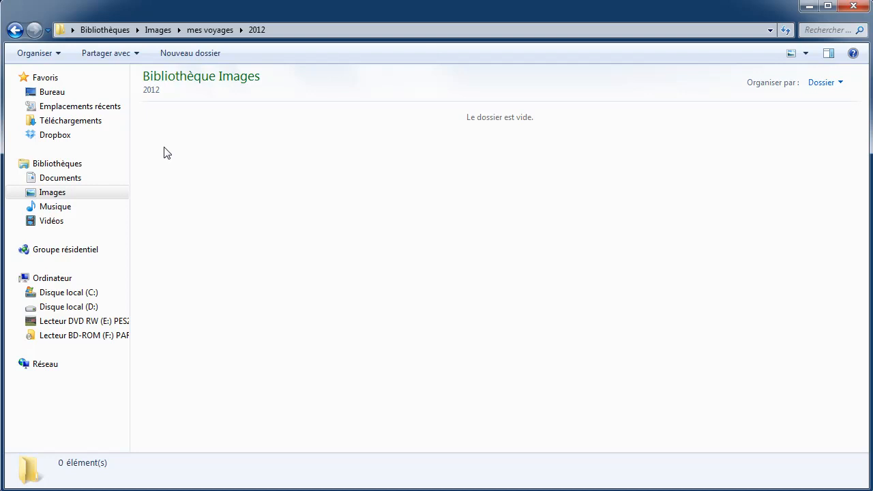
click(201, 55)
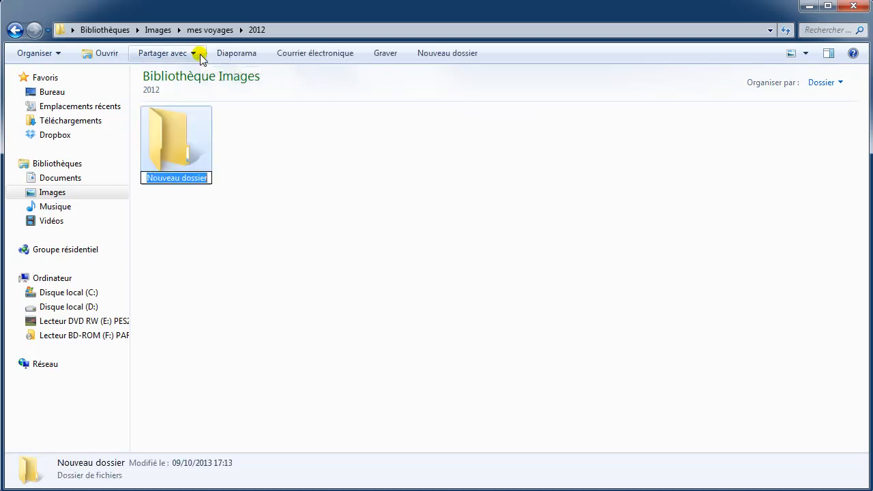
text(C)
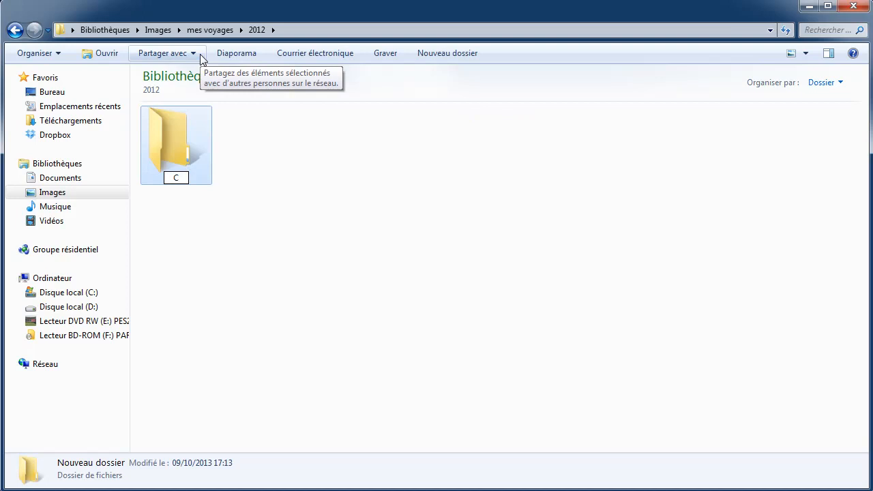
text(rète)
key(Return)
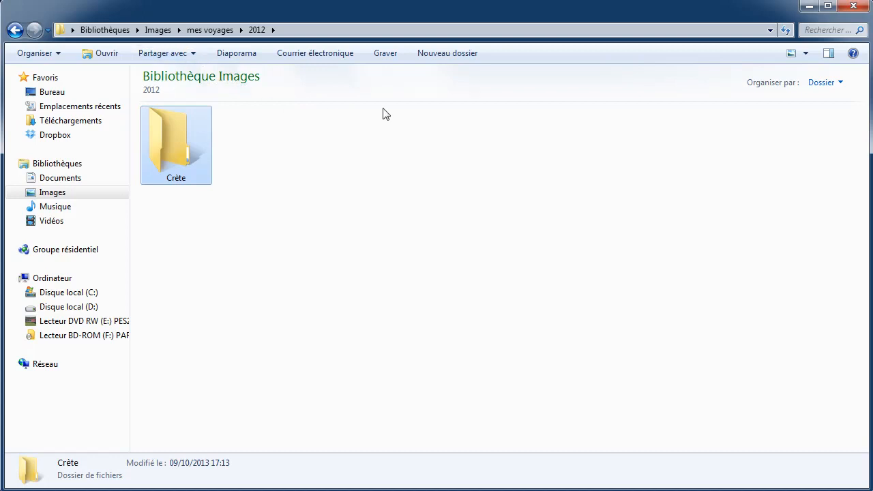
click(455, 59)
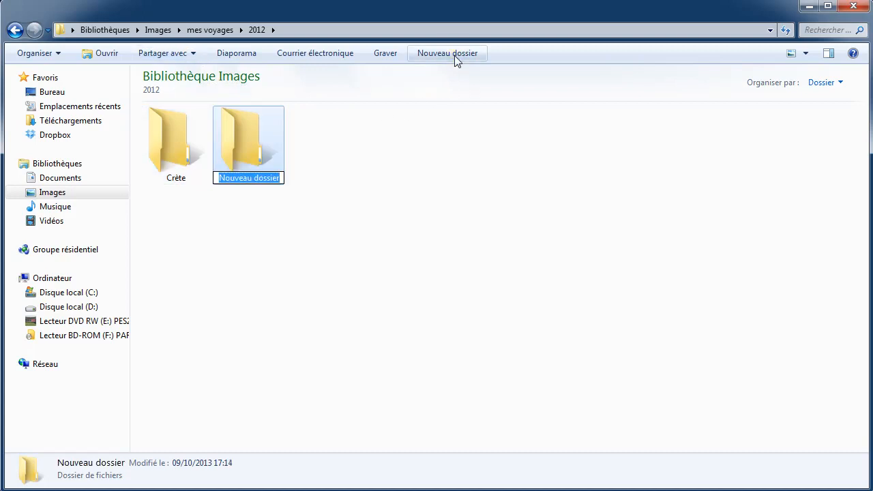
text(Bolivie)
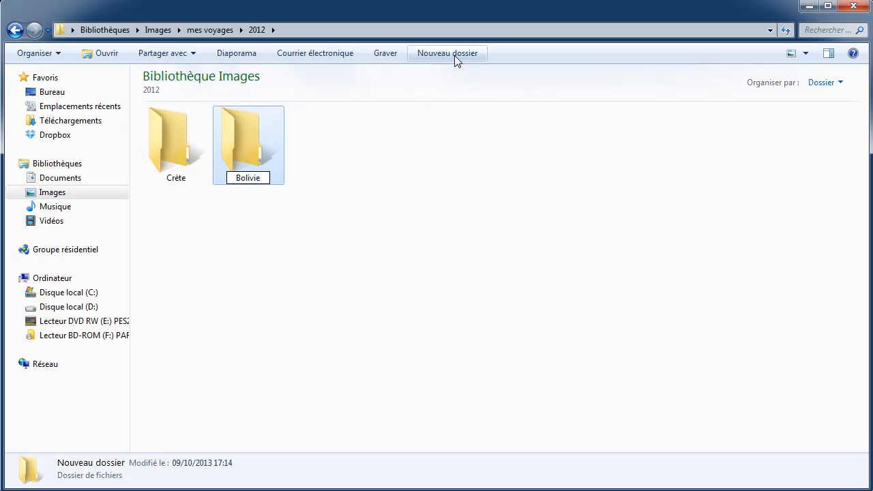
key(Return)
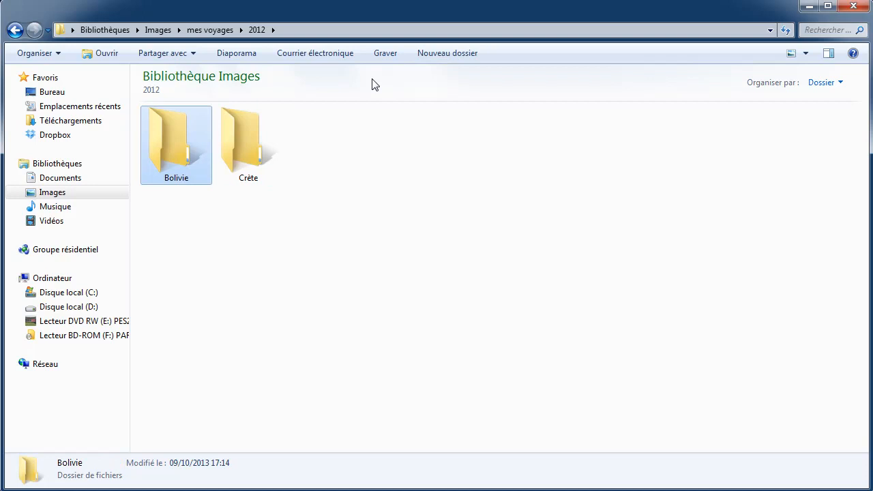
click(450, 58)
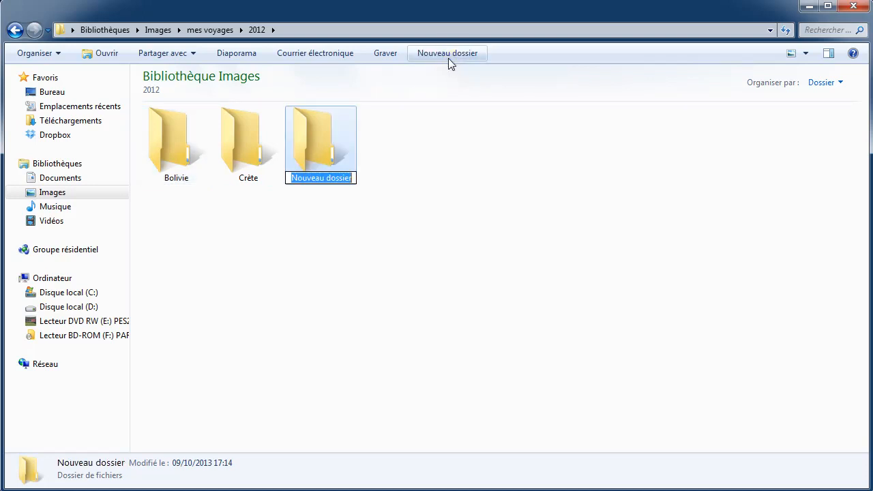
text(Vi)
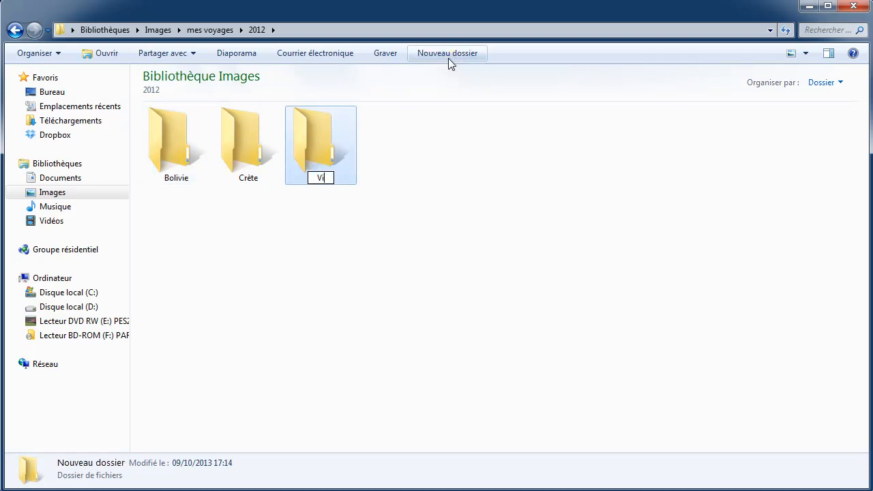
text(etnam)
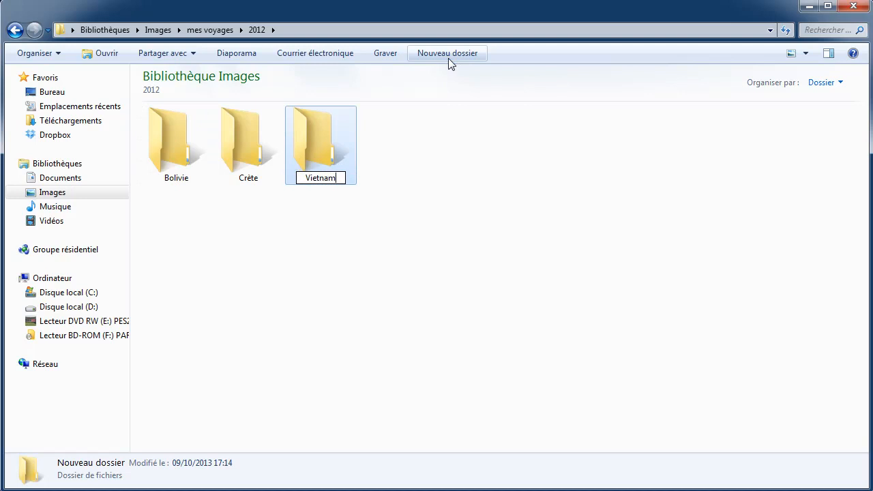
click(400, 133)
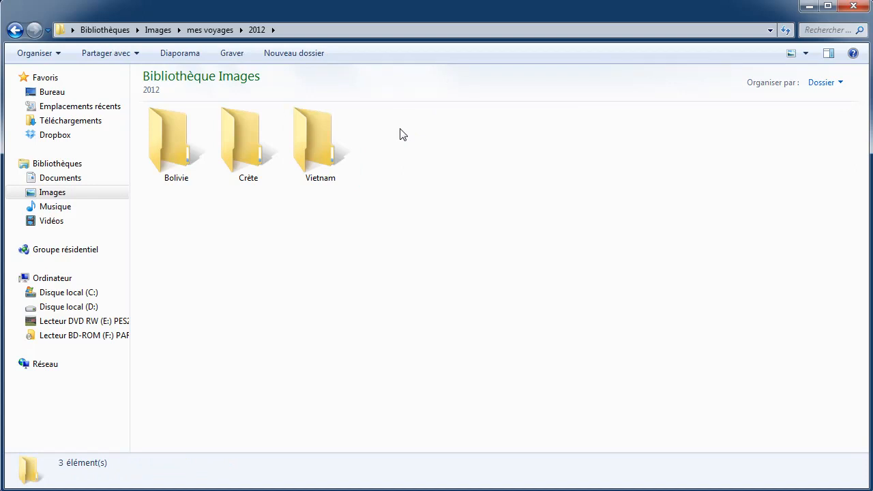
Go back to "mes voyages" and create two subfolders named Turquie and Norvège inside the 2013 folder
click(17, 35)
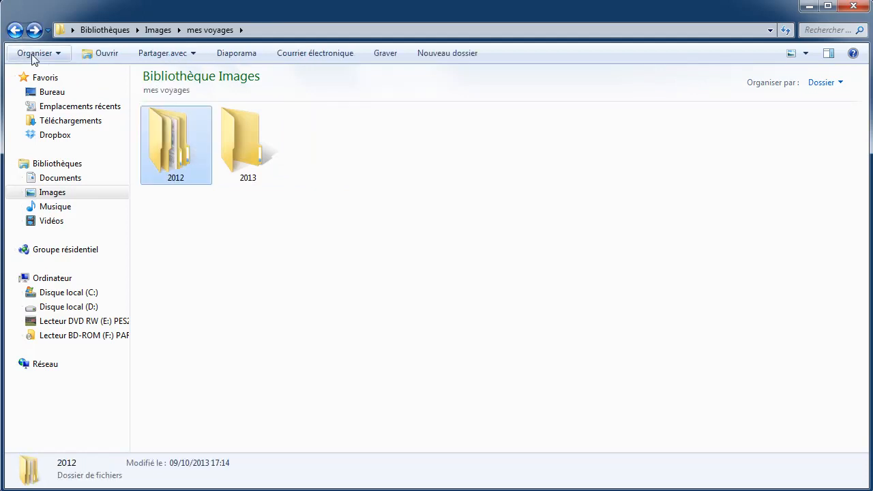
double_click(234, 150)
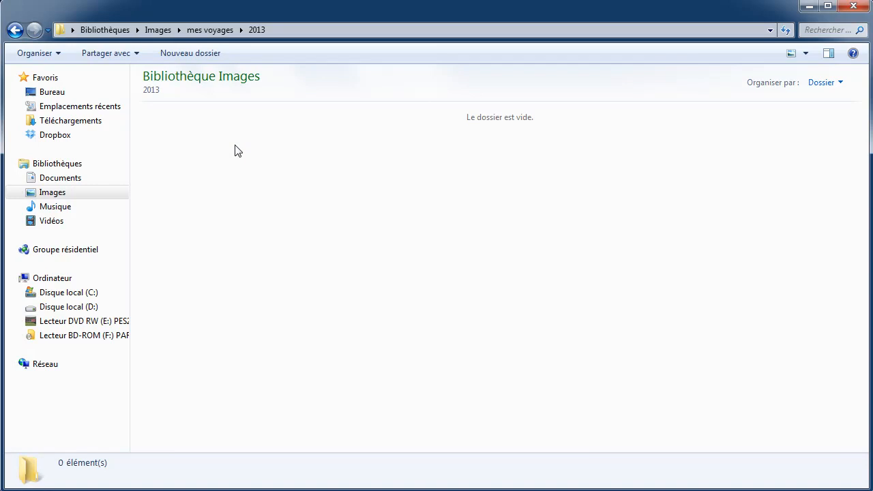
click(191, 52)
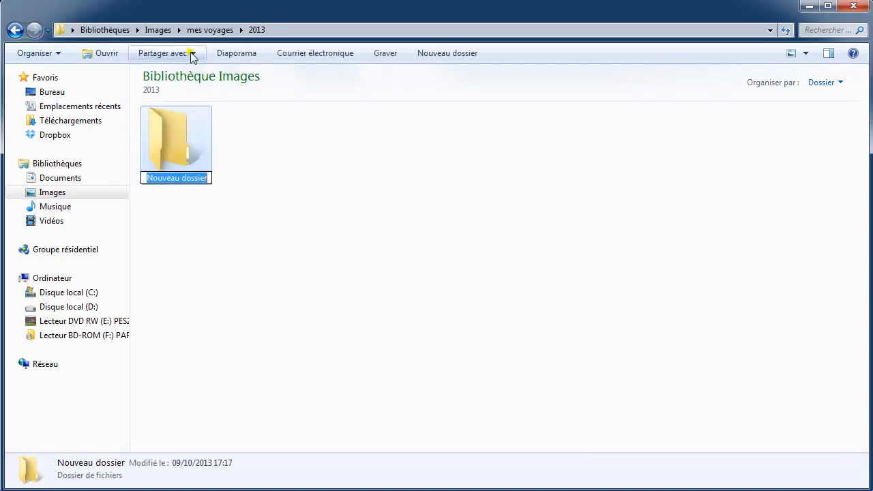
text(Tu)
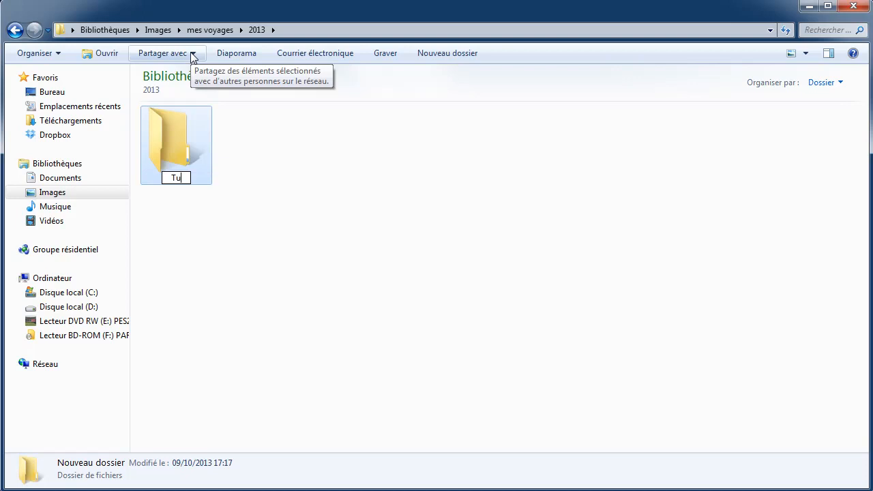
text(rquie)
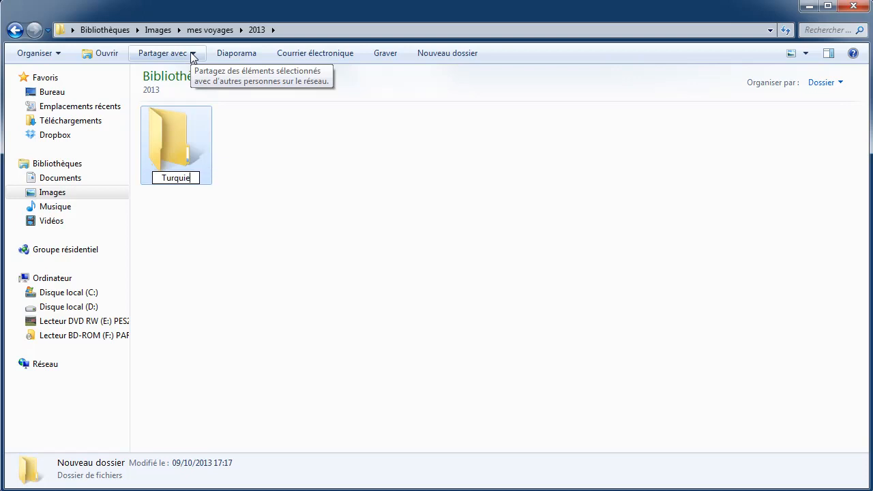
click(228, 121)
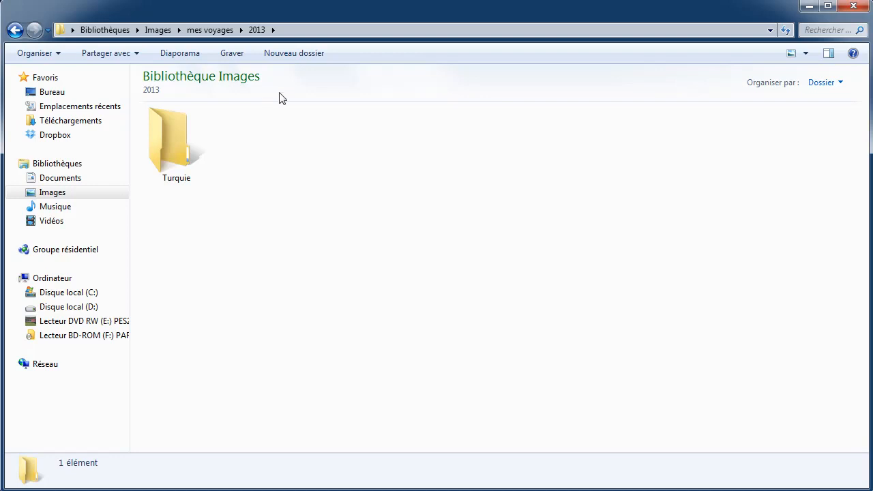
click(307, 56)
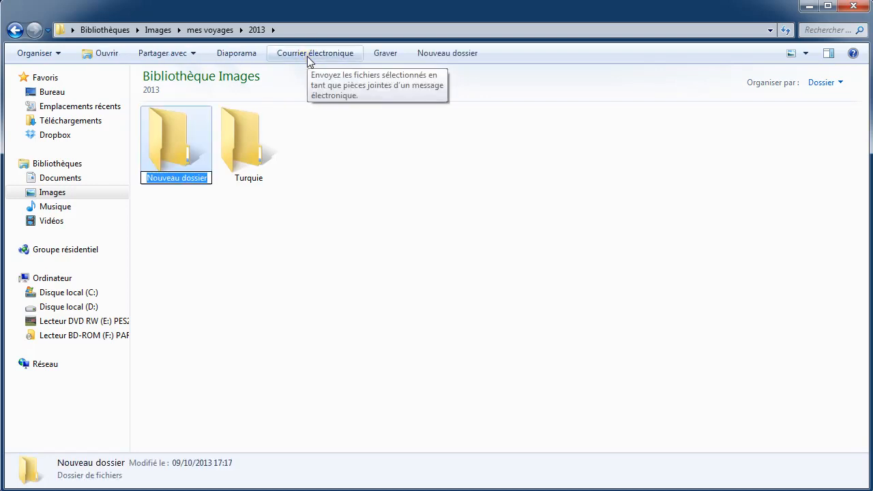
text(Nor)
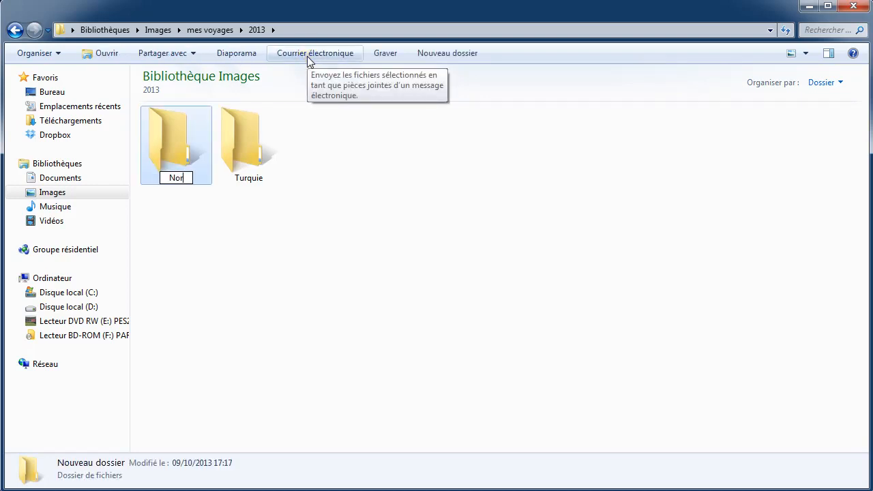
text(vège)
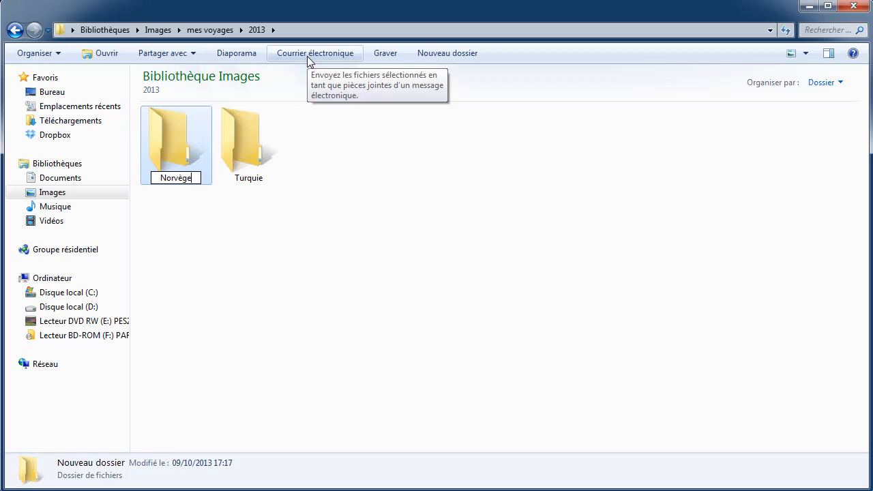
click(293, 143)
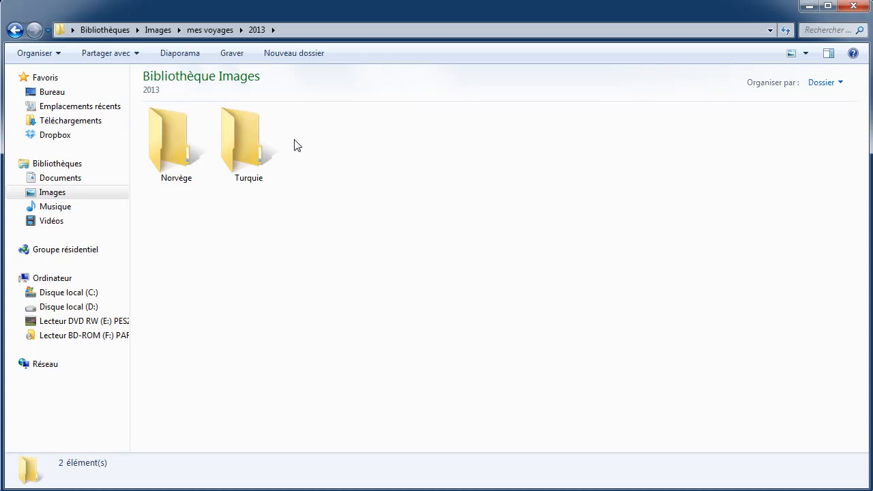
Cut the photos IMG_2324.jpg through IMG_2334.jpg from the Images library and paste them into the Vietnam folder under "mes voyages" > 2012
click(52, 192)
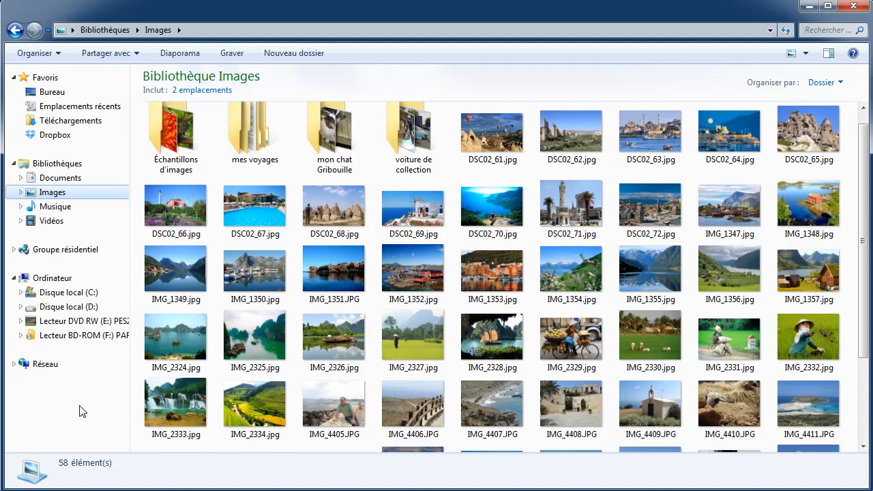
click(162, 349)
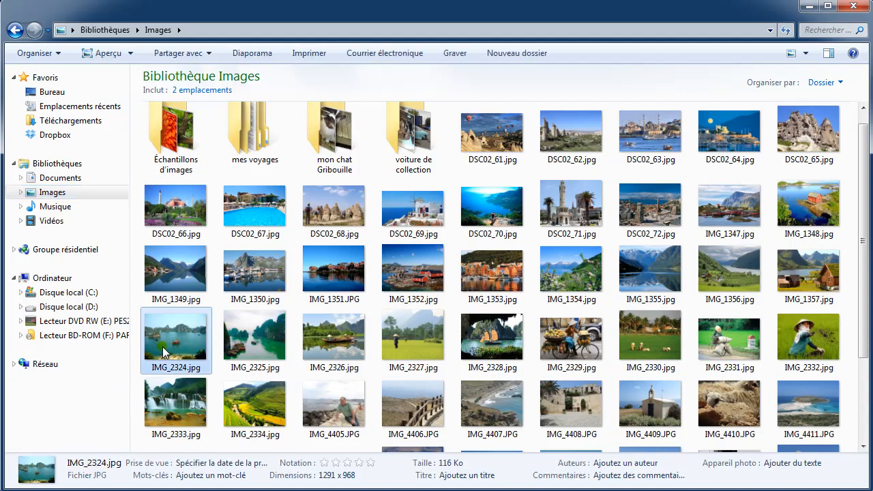
shift+click(249, 405)
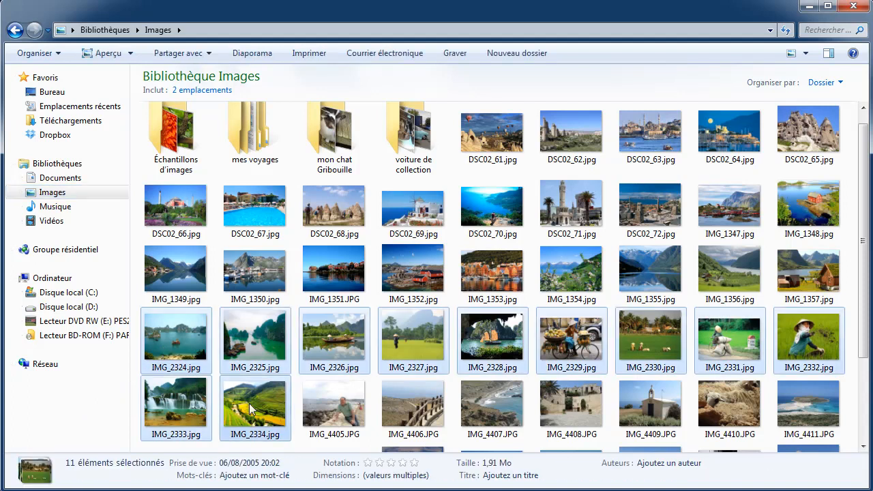
click(54, 55)
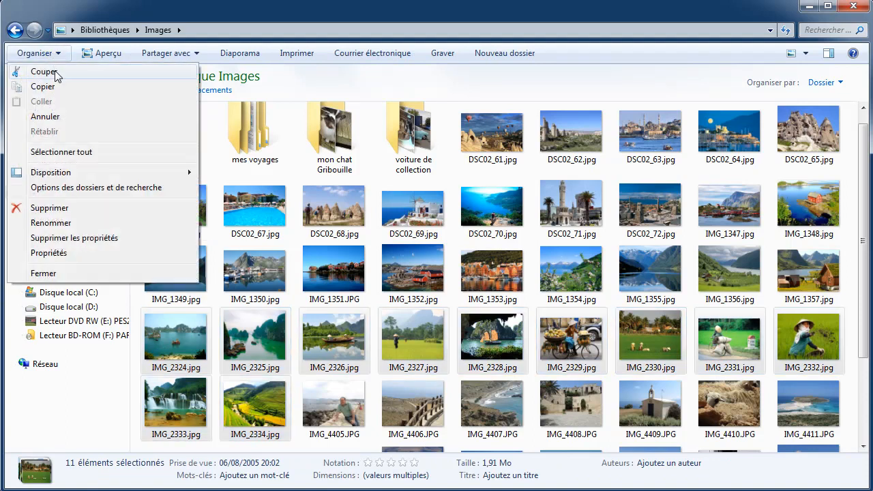
click(53, 70)
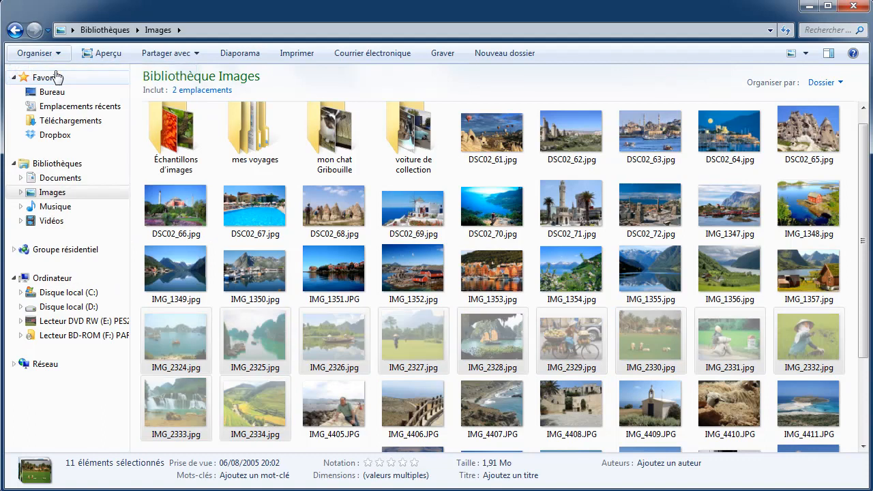
double_click(245, 143)
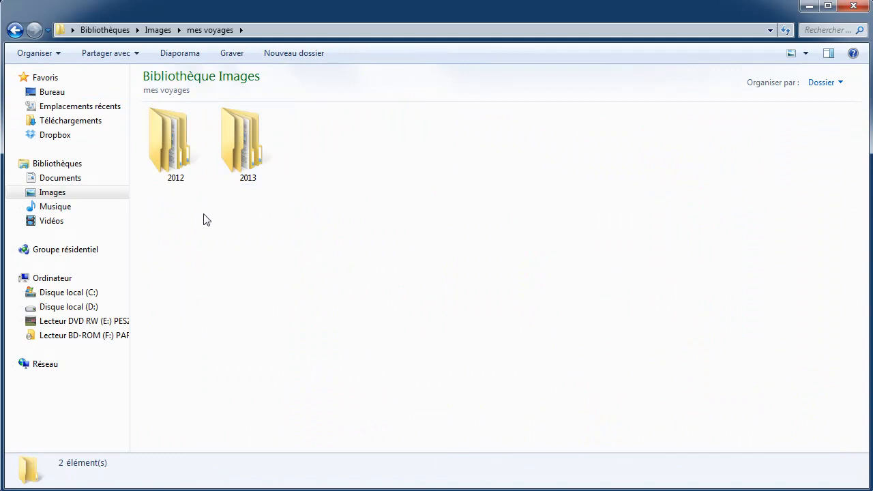
click(159, 160)
double_click(158, 156)
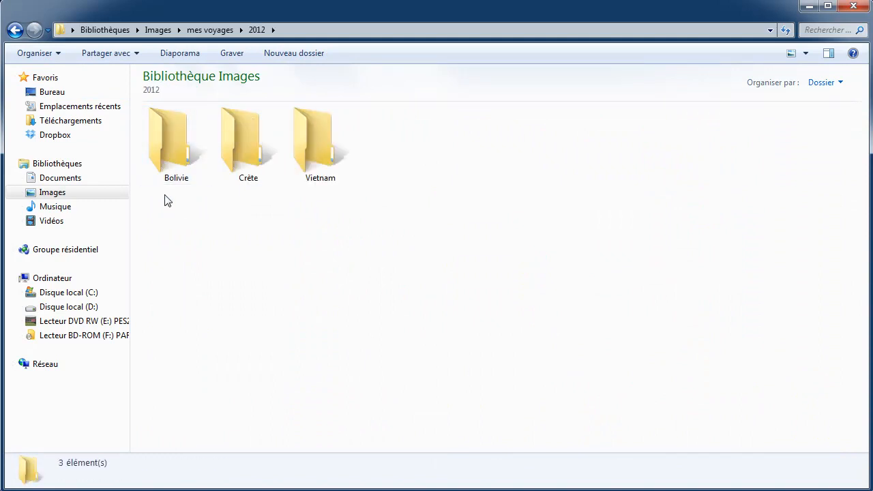
double_click(320, 148)
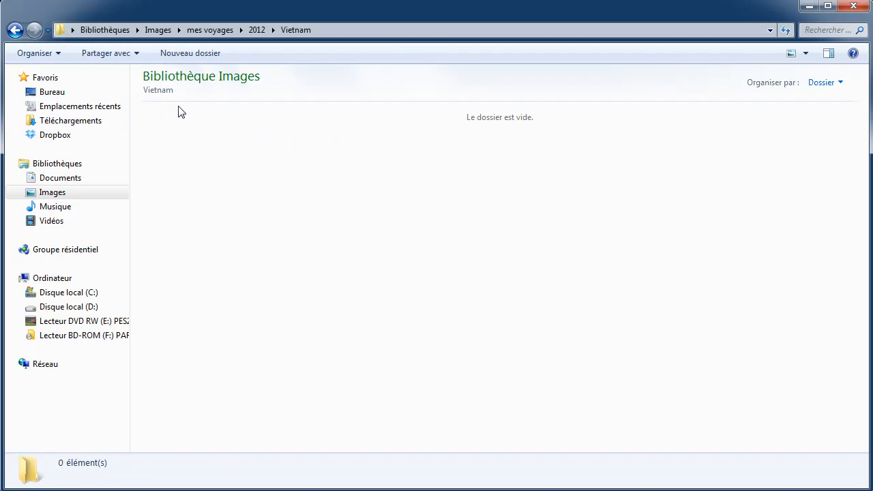
click(57, 54)
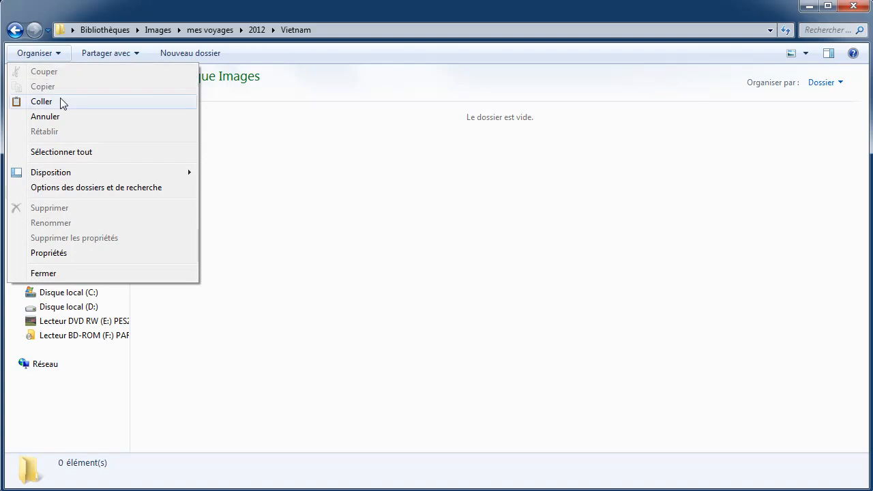
click(41, 101)
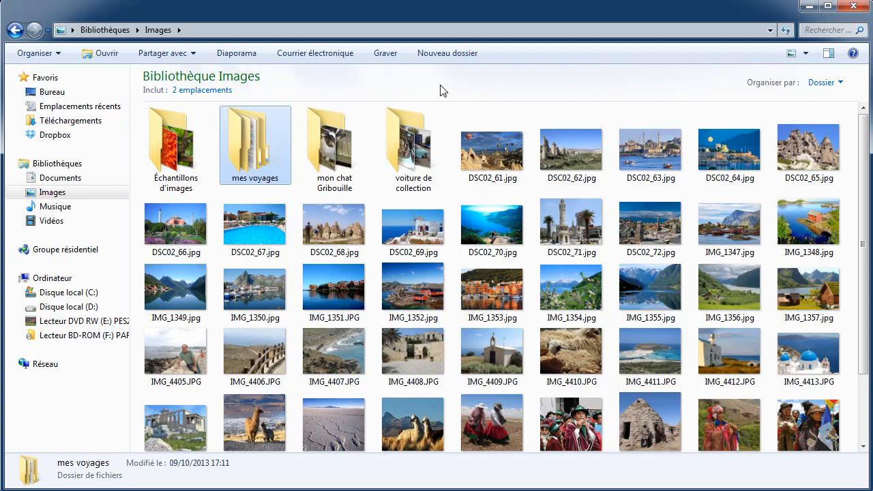
Cut the photos IMG_1347.jpg through IMG_1357.jpg from the Images library and paste them into the Norvège folder under "mes voyages" > 2013
click(704, 227)
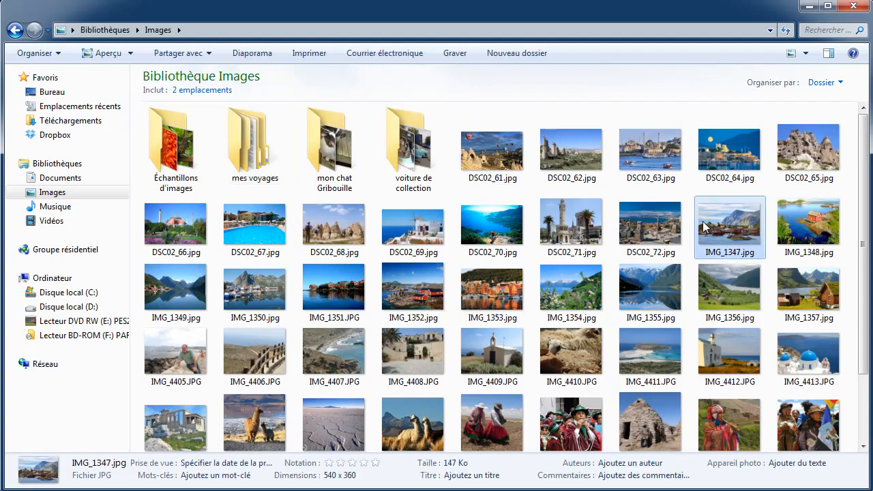
shift+click(801, 292)
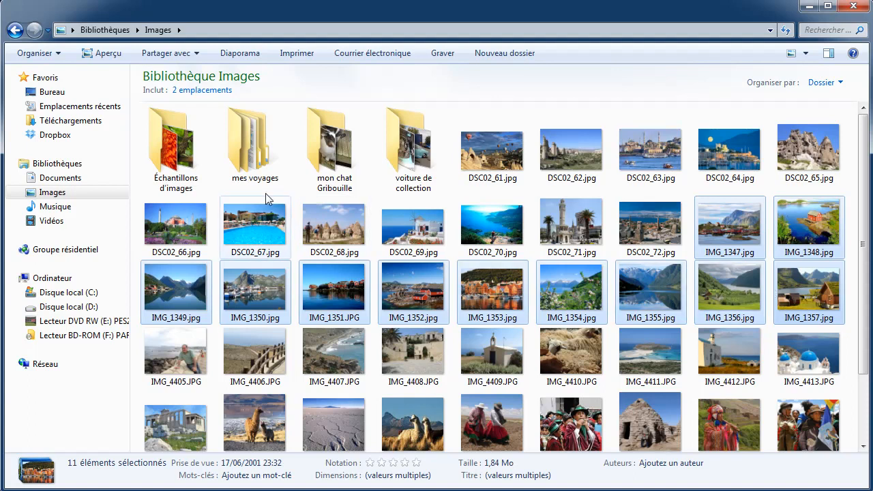
click(49, 59)
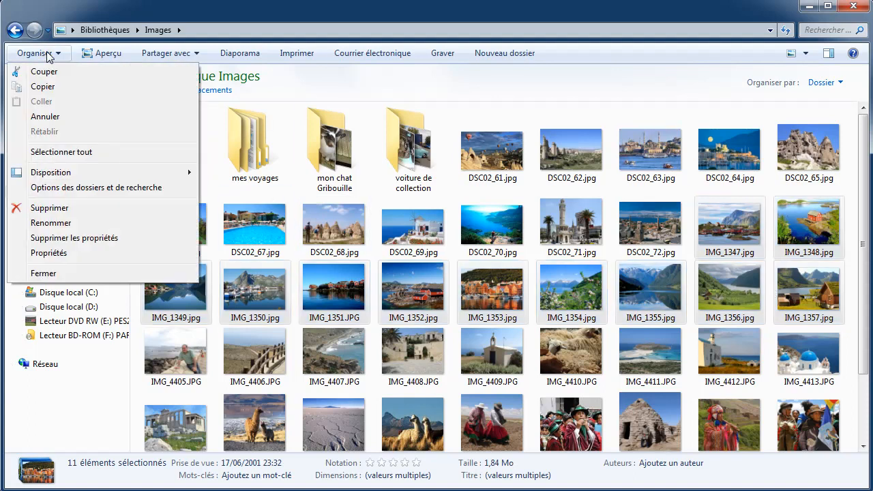
click(48, 72)
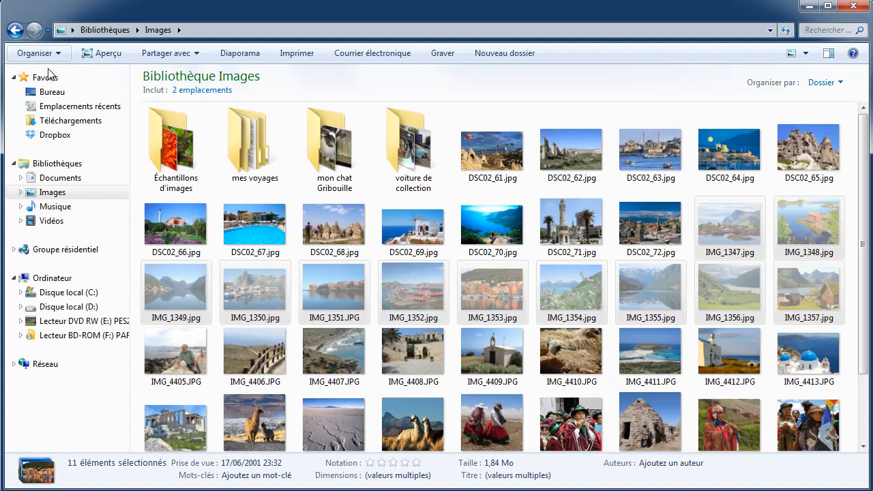
double_click(237, 153)
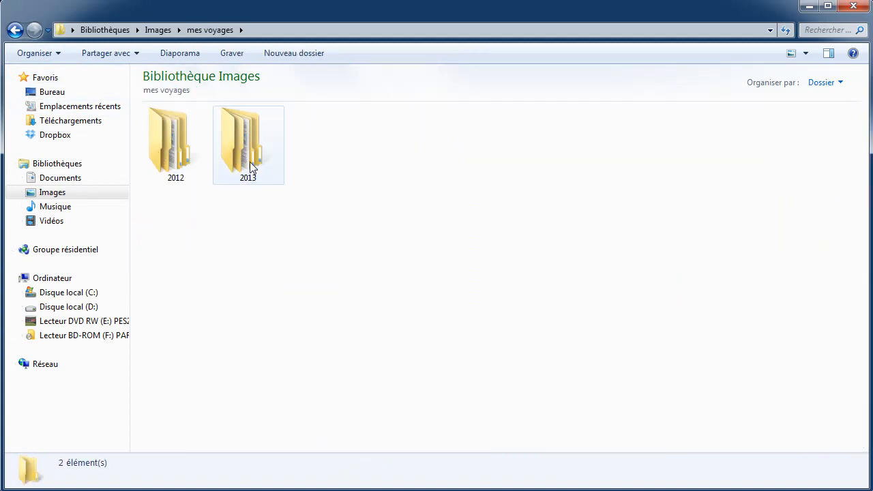
double_click(250, 164)
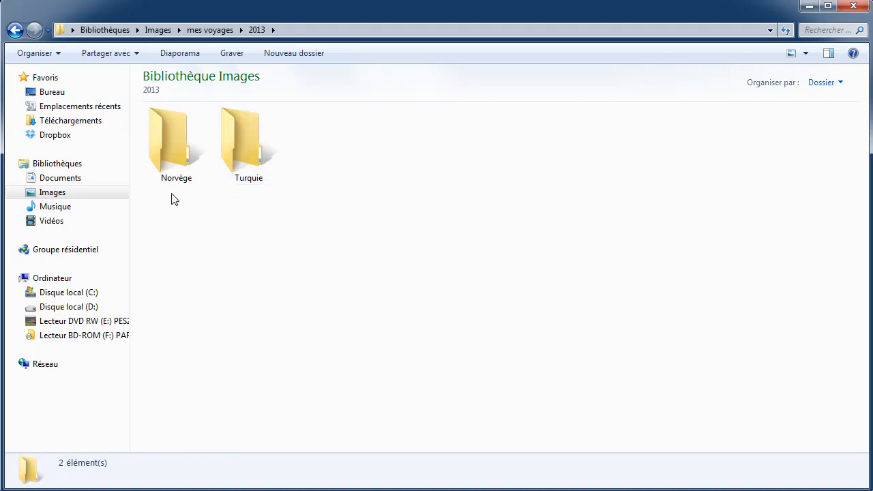
double_click(162, 150)
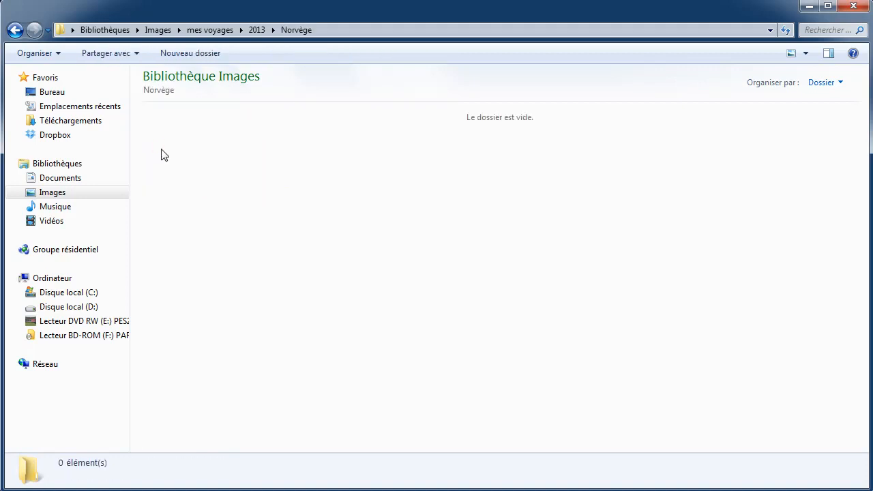
click(51, 54)
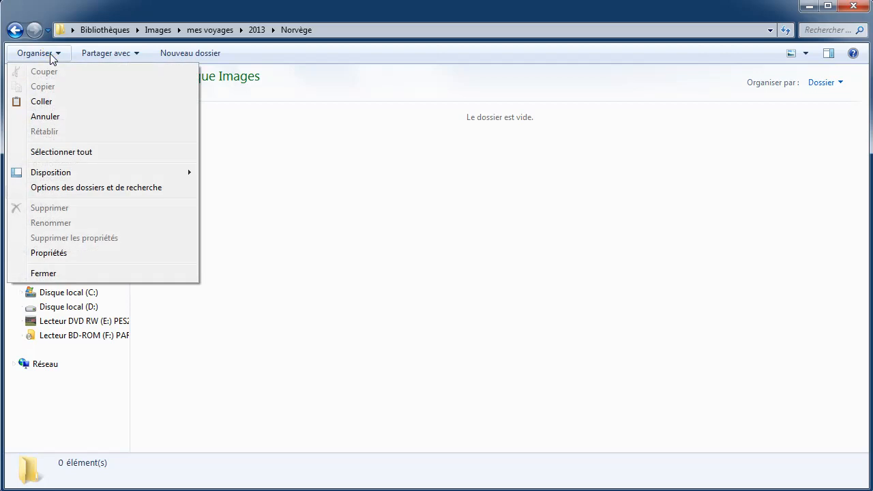
click(41, 102)
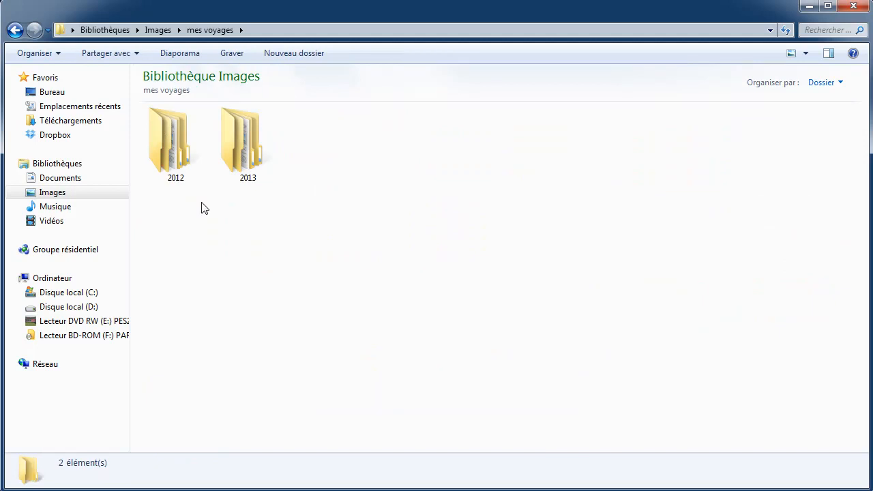
Check the country subfolders inside the 2012 and 2013 folders of "mes voyages"
double_click(176, 158)
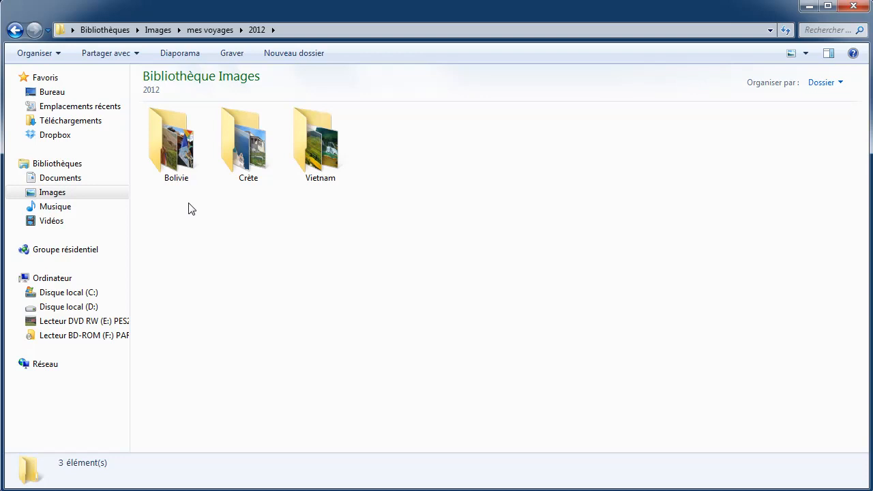
click(16, 31)
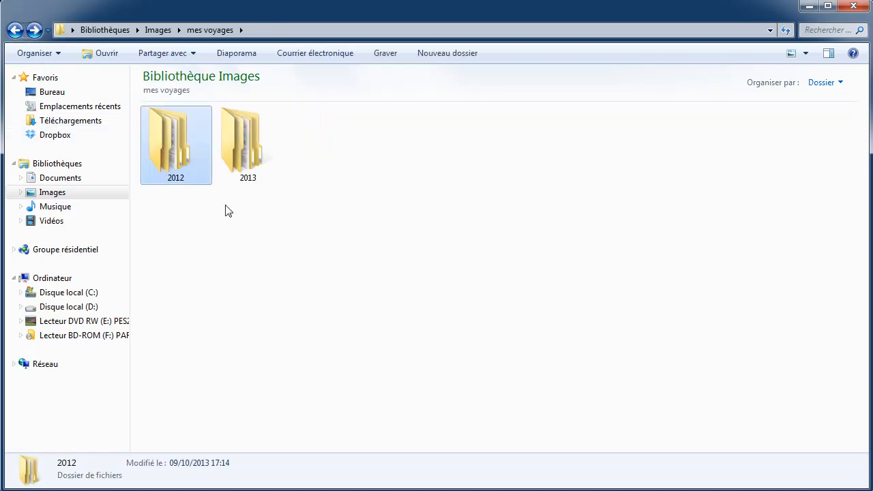
double_click(247, 158)
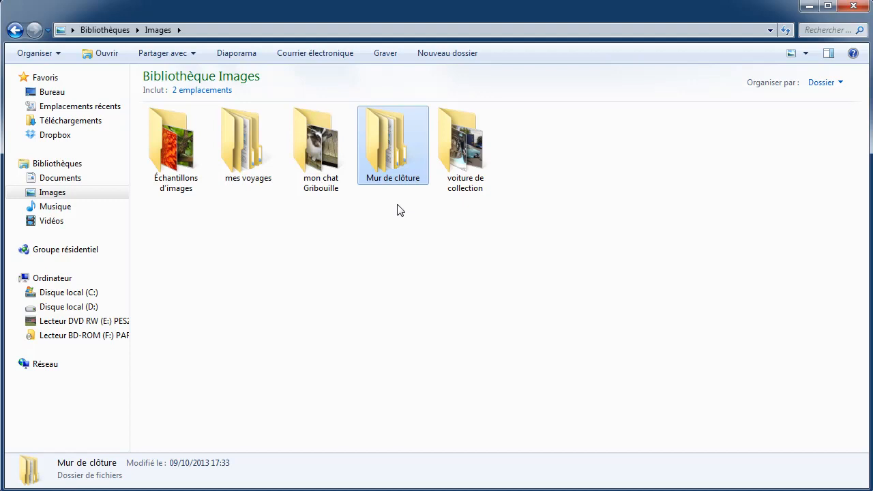
Look through the photos in the "Avant travaux", "En construction" and "Mur terminé" subfolders of the "Mur de clôture" folder
double_click(394, 170)
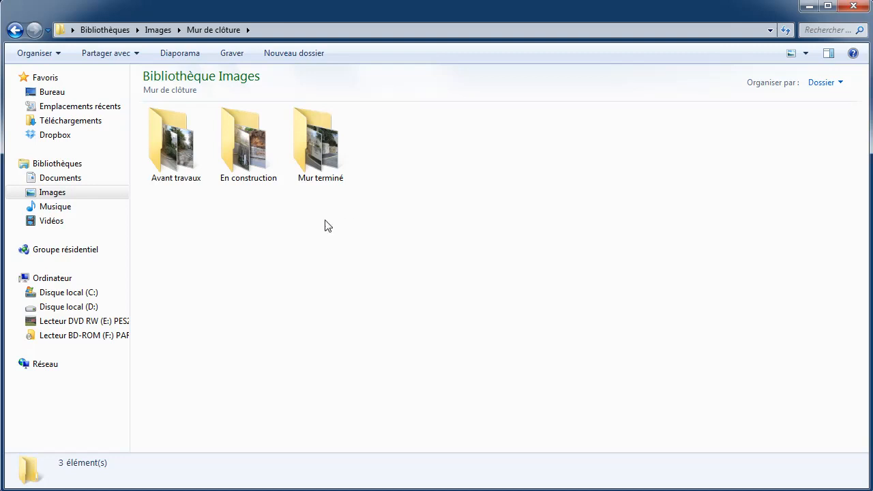
click(172, 157)
double_click(172, 156)
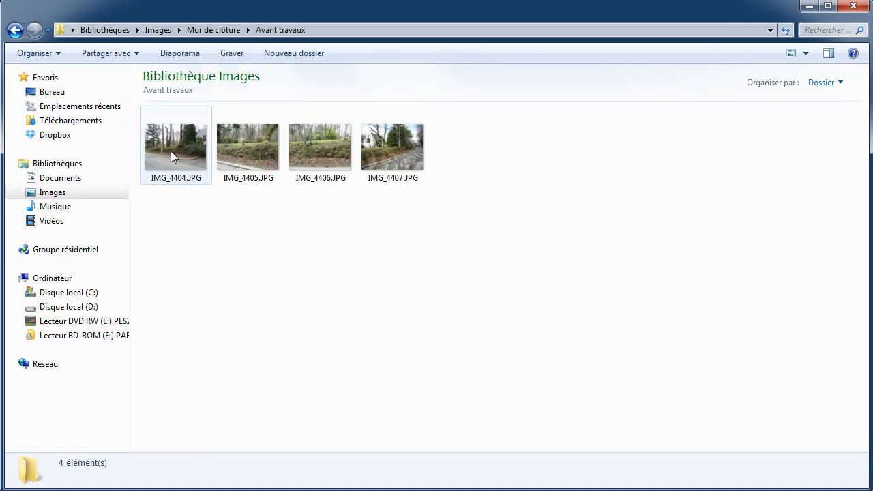
click(15, 30)
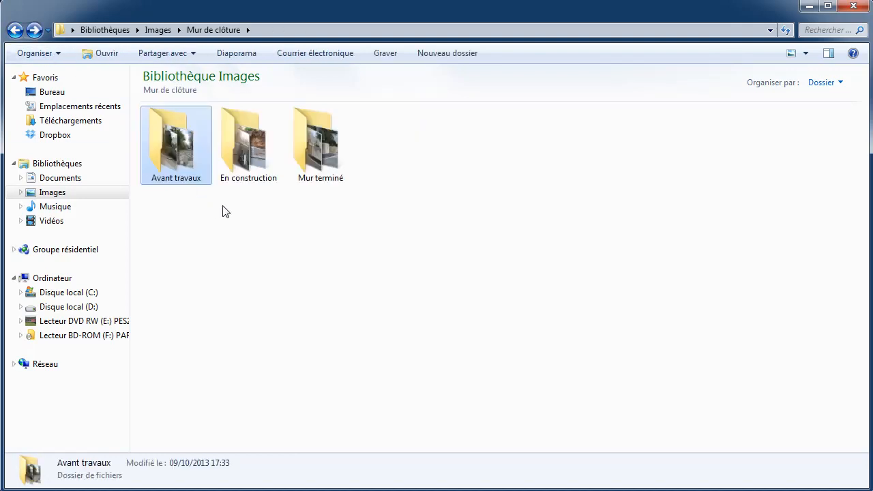
double_click(242, 155)
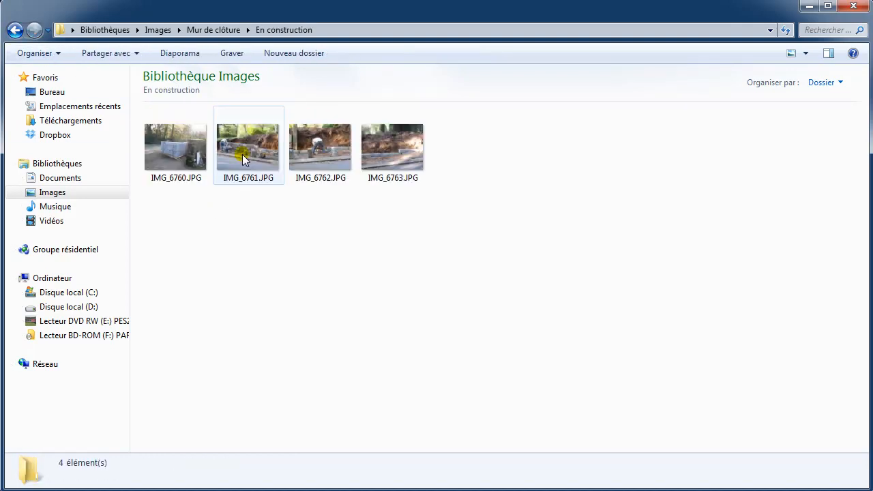
click(15, 30)
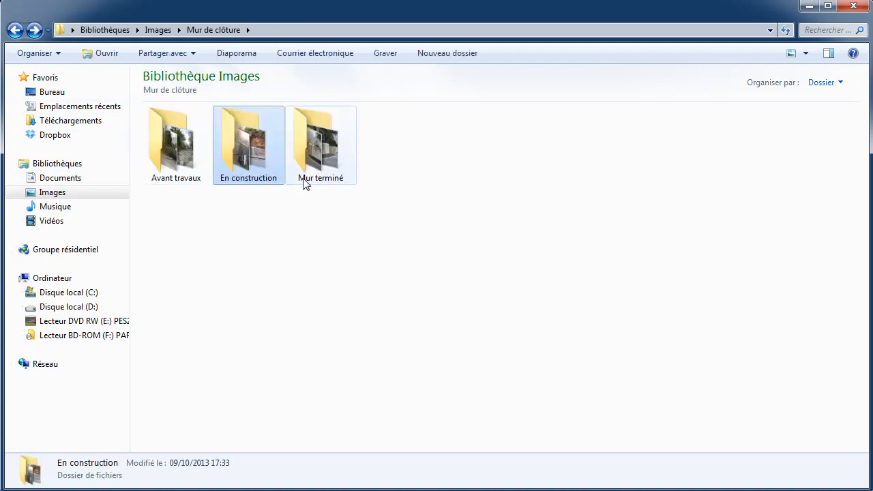
double_click(312, 161)
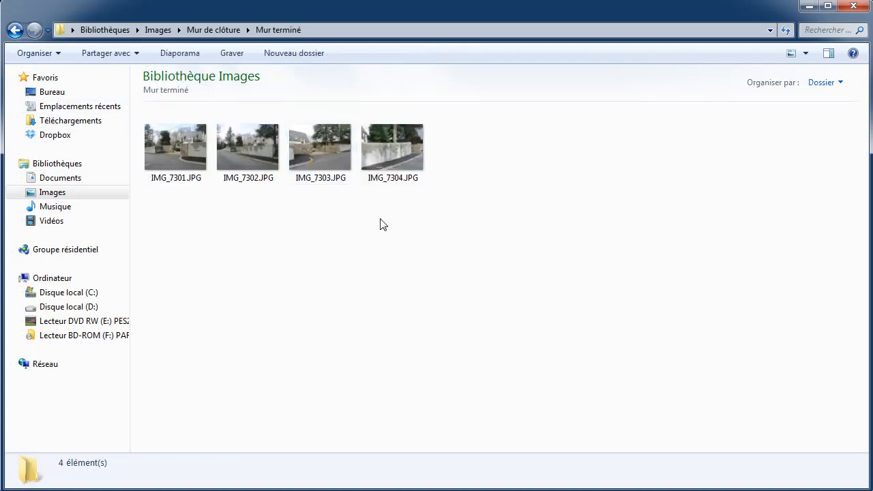